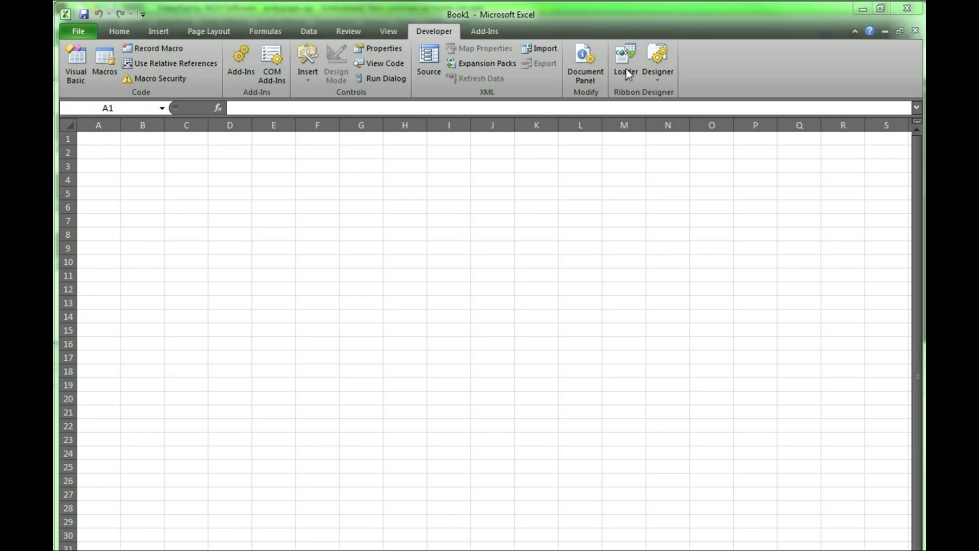
Load the CustomUI14 RibbonX from MMApp_v1.xlam into the Ribbon Designer
left_click(684, 66)
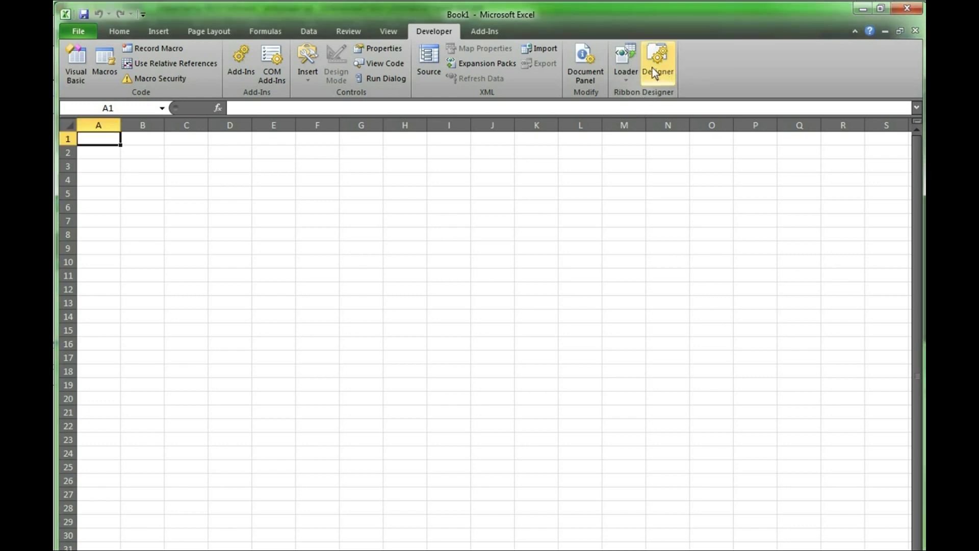
left_click(626, 80)
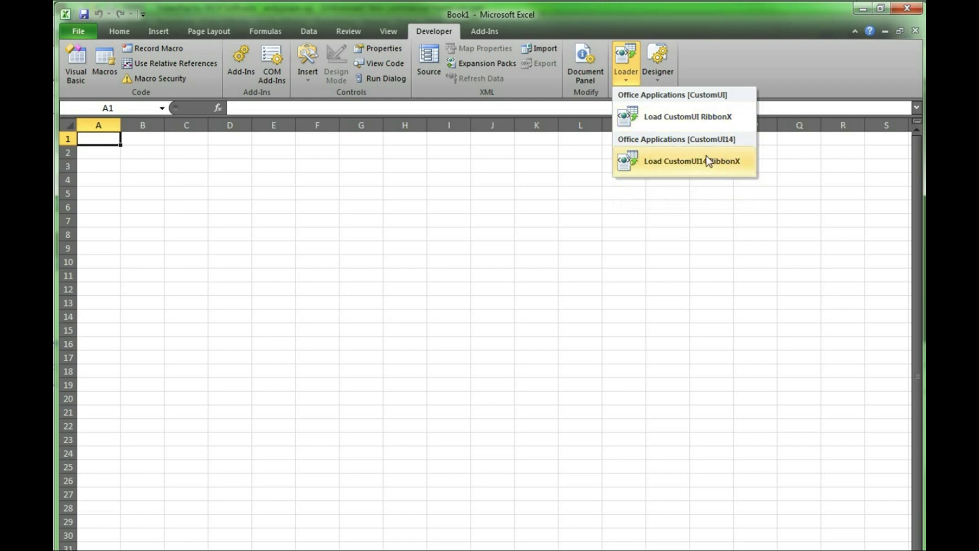
left_click(688, 173)
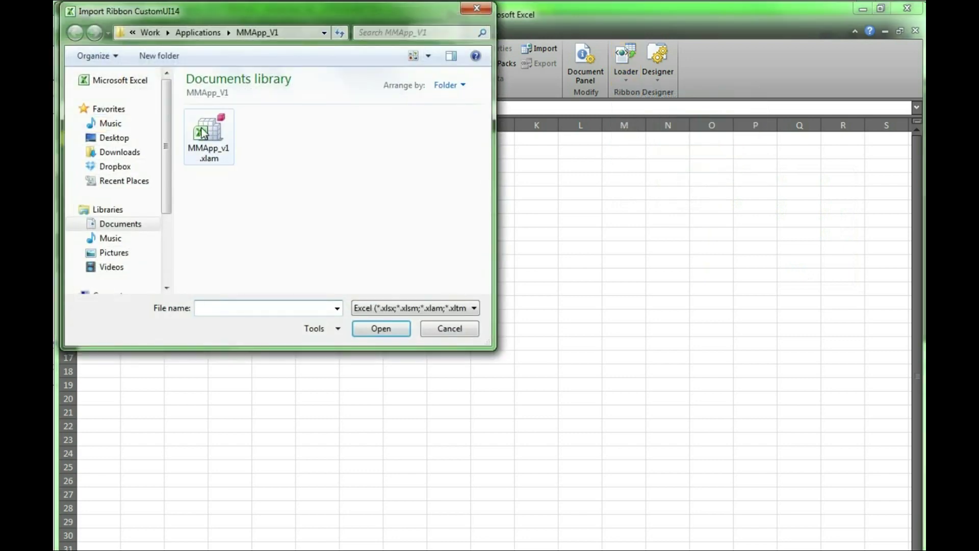
left_click(204, 134)
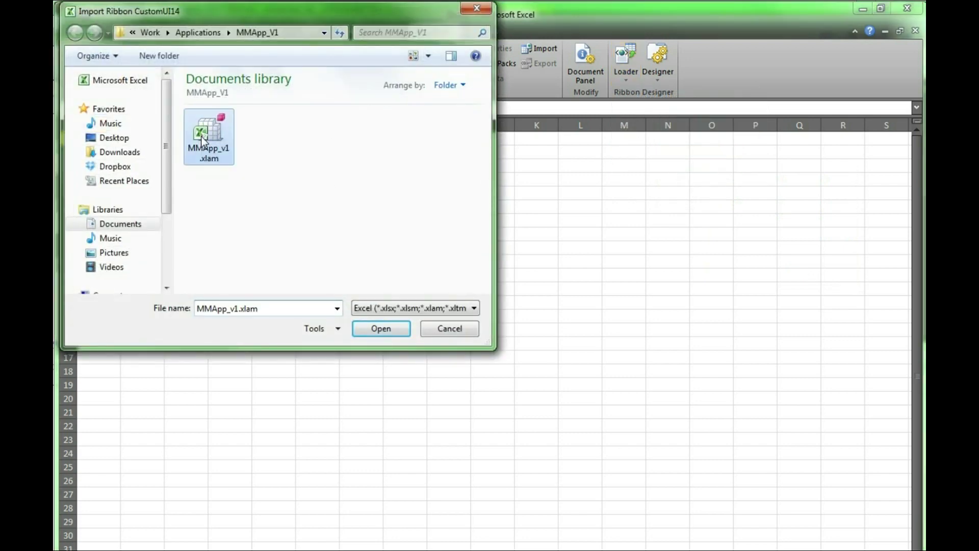
left_click(369, 329)
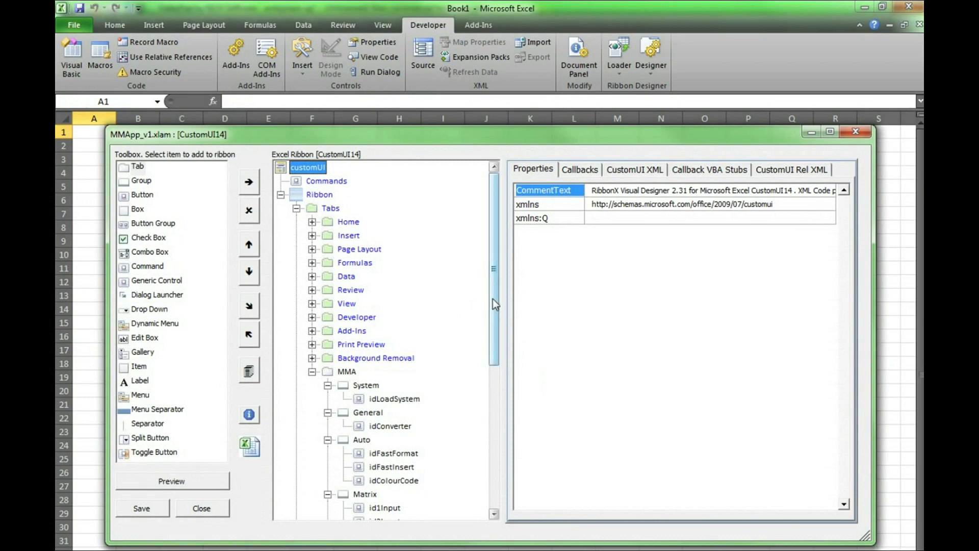
mouse_move(493, 299)
left_mouse_down()
mouse_move(492, 314)
mouse_move(492, 296)
left_mouse_up()
left_click_drag(491, 332, 485, 438)
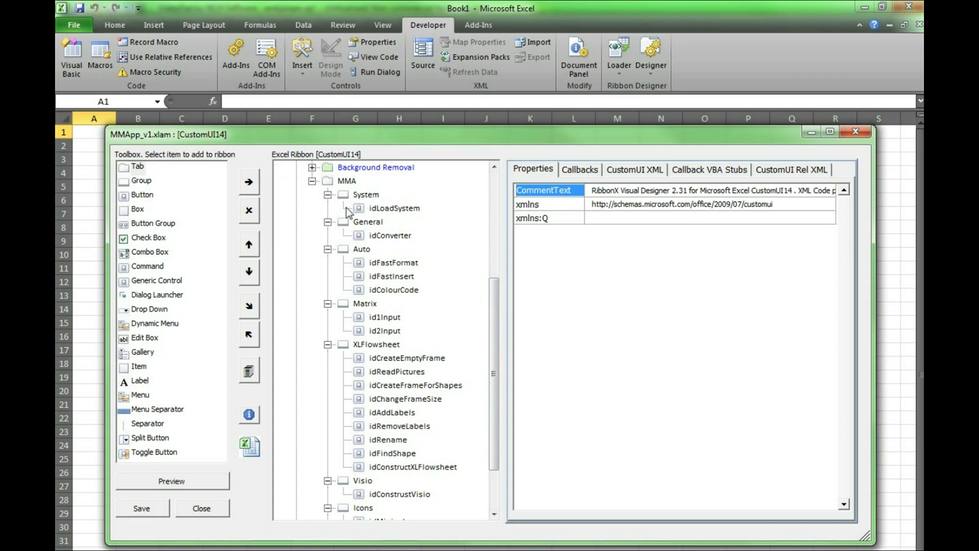
left_click_drag(494, 322, 494, 383)
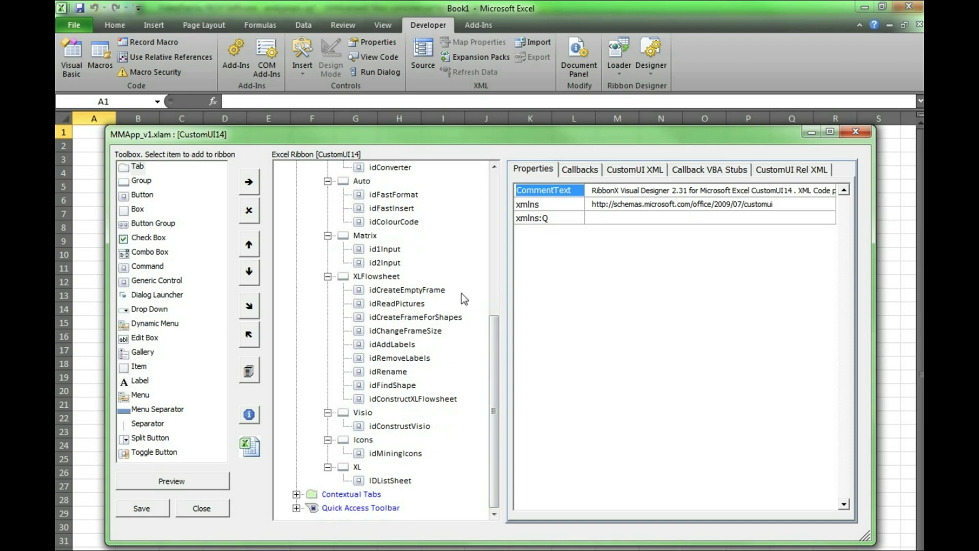
left_click_drag(497, 397, 488, 357)
Add a new group to the MMA tab and relabel it from Group9 to TestGroup
left_click(347, 181)
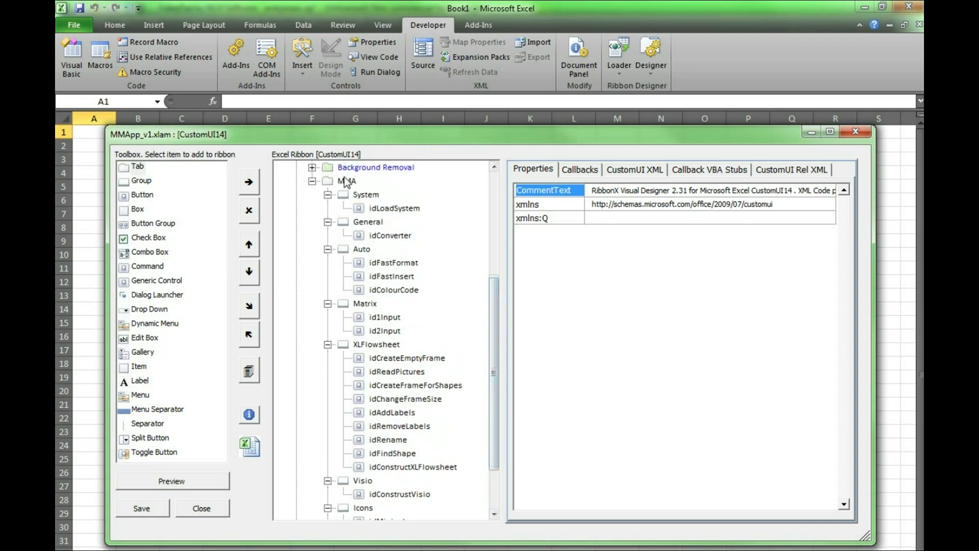
left_click(142, 180)
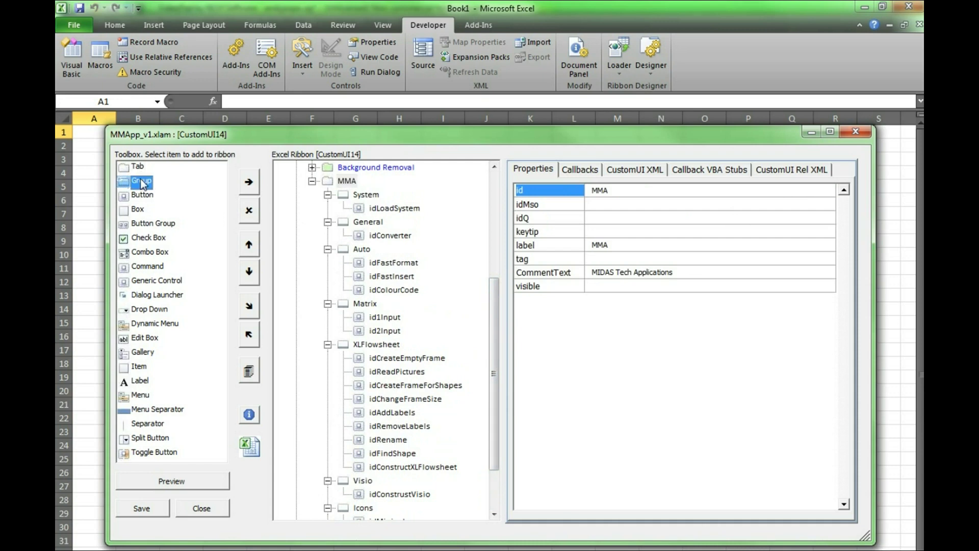
left_click(249, 182)
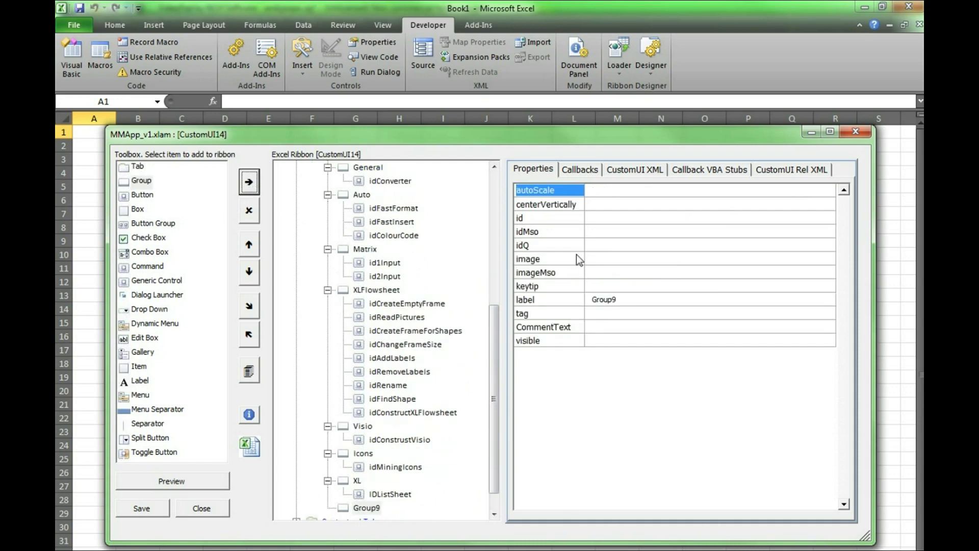
left_click(626, 300)
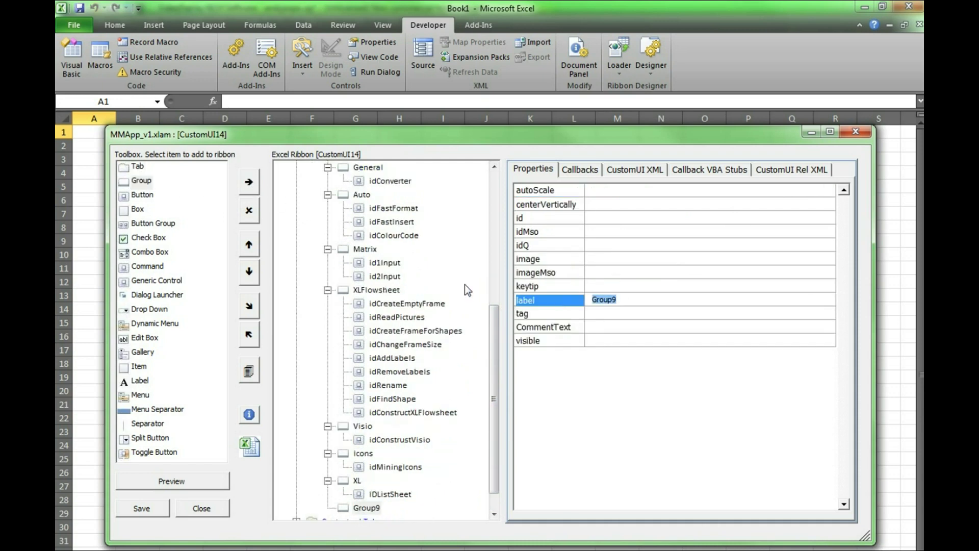
left_click(625, 301)
left_click(575, 305)
type("TestGroup")
key("Return")
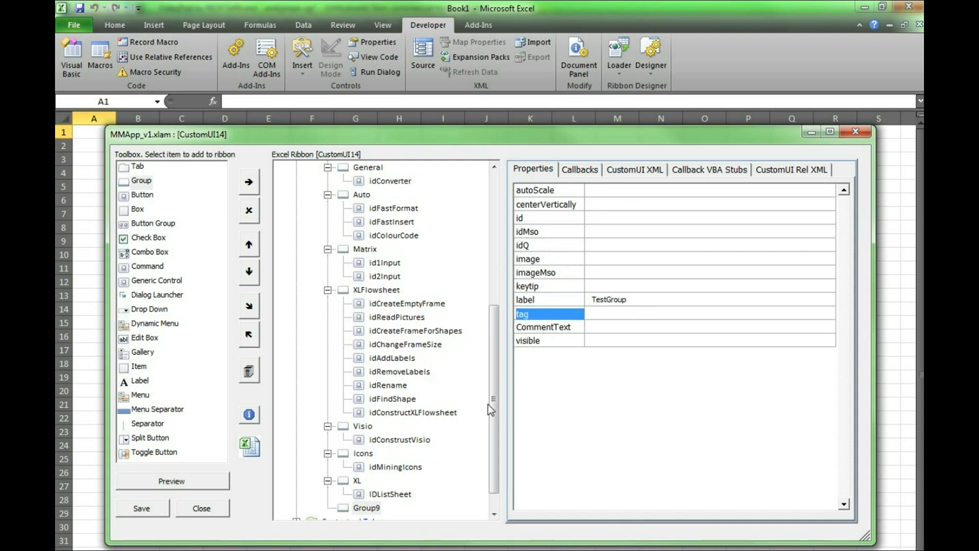
scroll(494, 417, "down", 1)
left_click(372, 481)
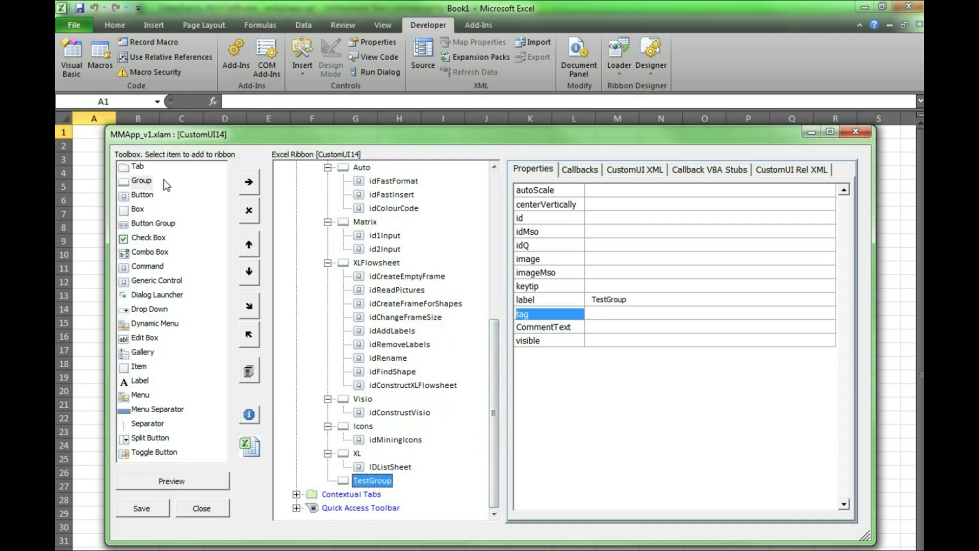
Add a button inside TestGroup and change its label from Button20 to TestButton
left_click(143, 195)
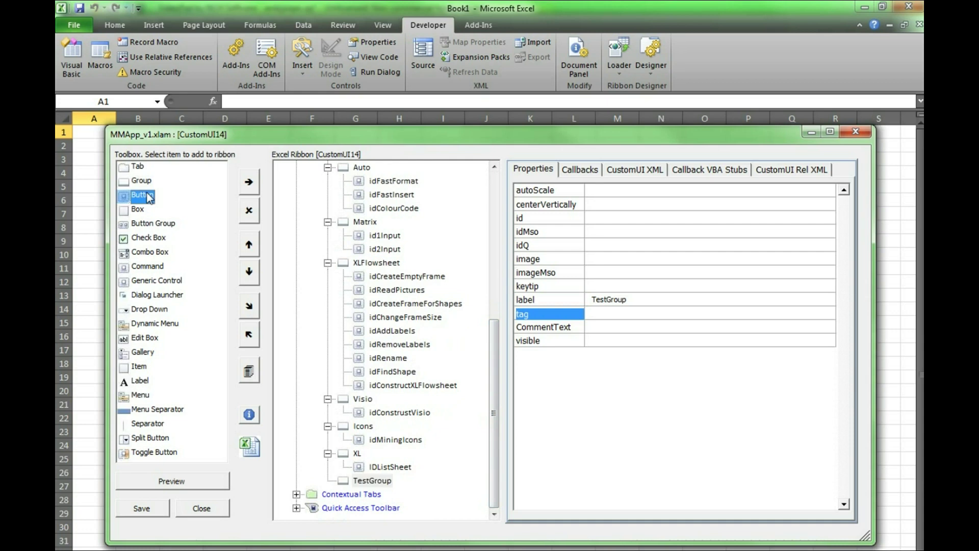
left_click(249, 183)
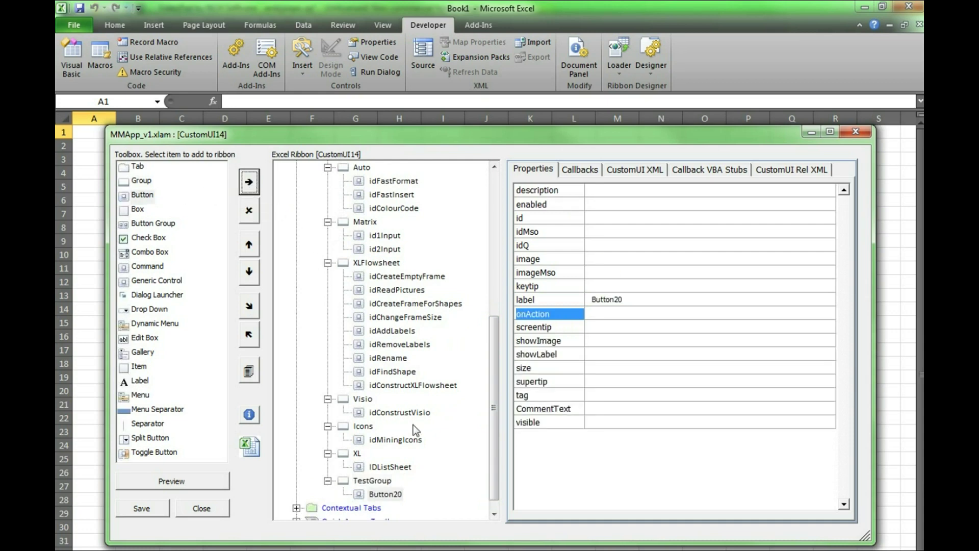
left_click(641, 300)
left_click_drag(625, 301, 593, 306)
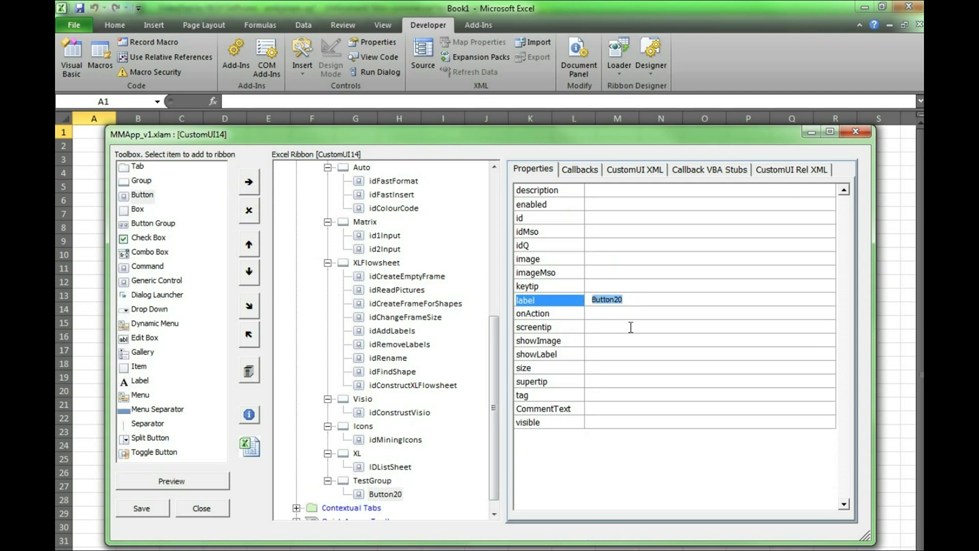
type("TestButton")
key("Return")
left_click(384, 497)
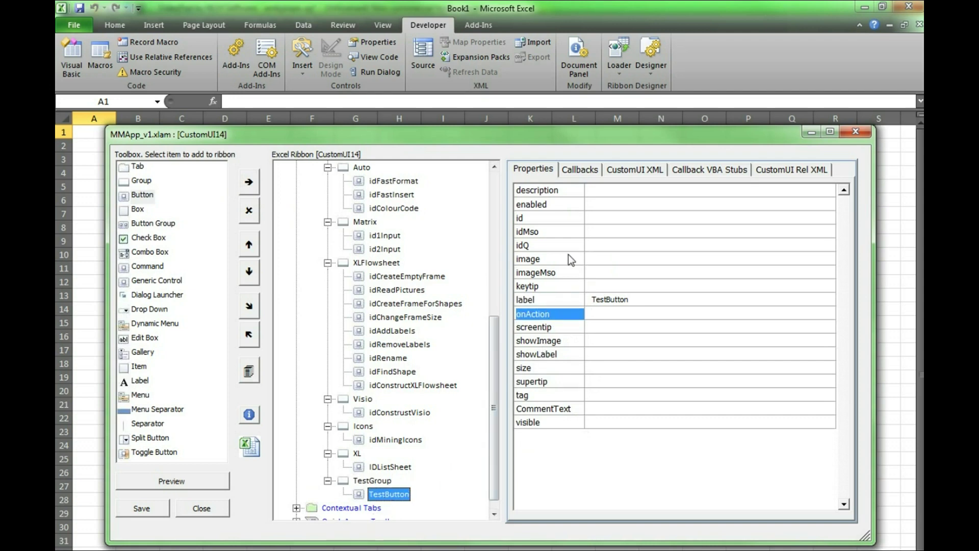
Give TestButton the TRUCK1 truck image and save the ribbon changes
left_click(600, 258)
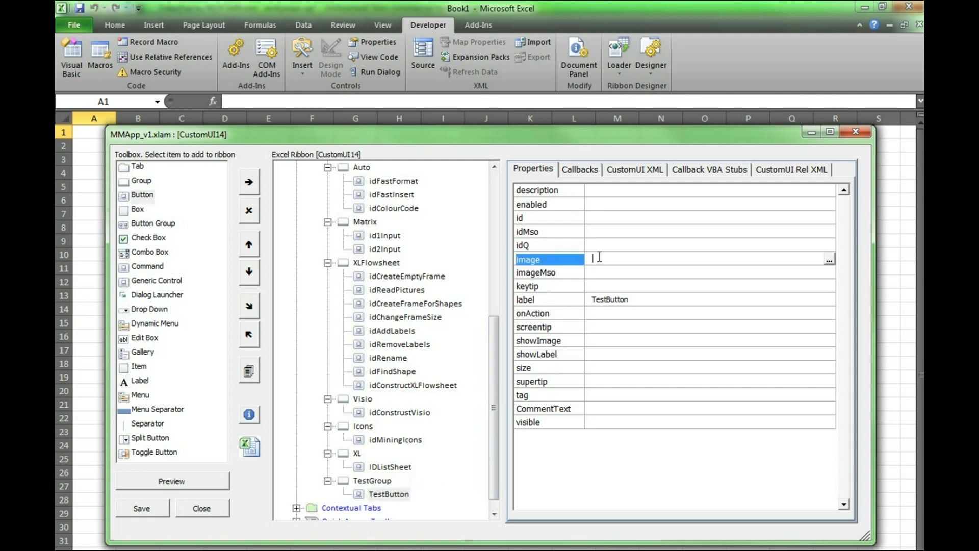
left_click(829, 261)
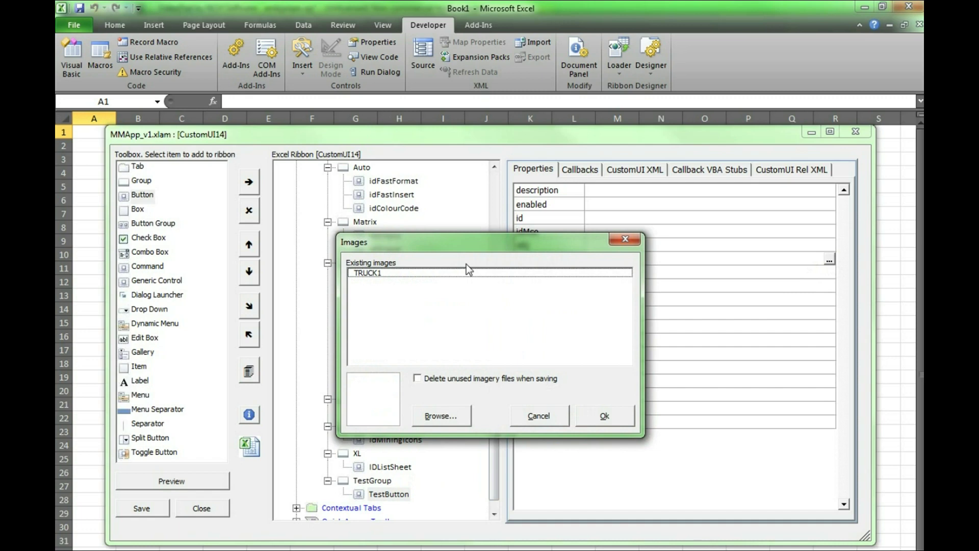
left_click(385, 270)
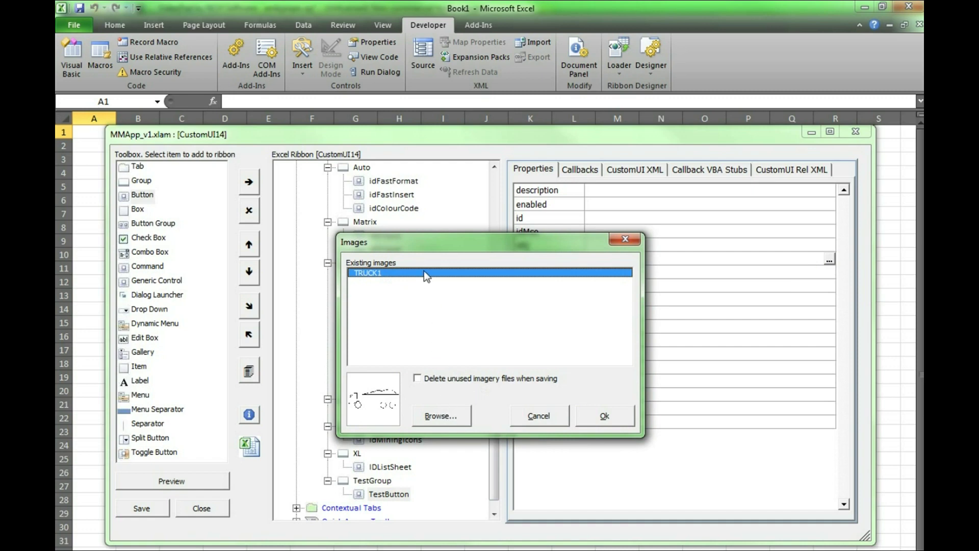
left_click(615, 415)
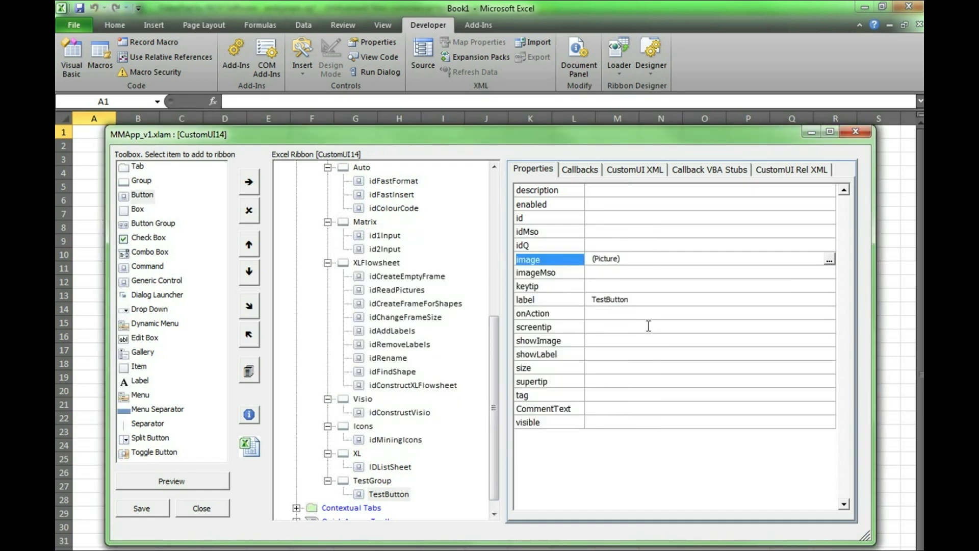
scroll(495, 427, "down", 1)
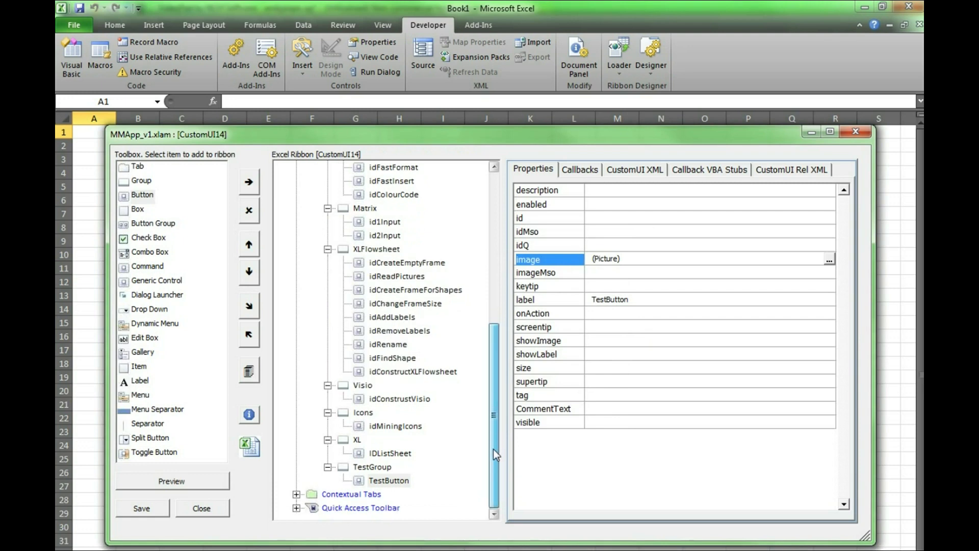
left_click(127, 511)
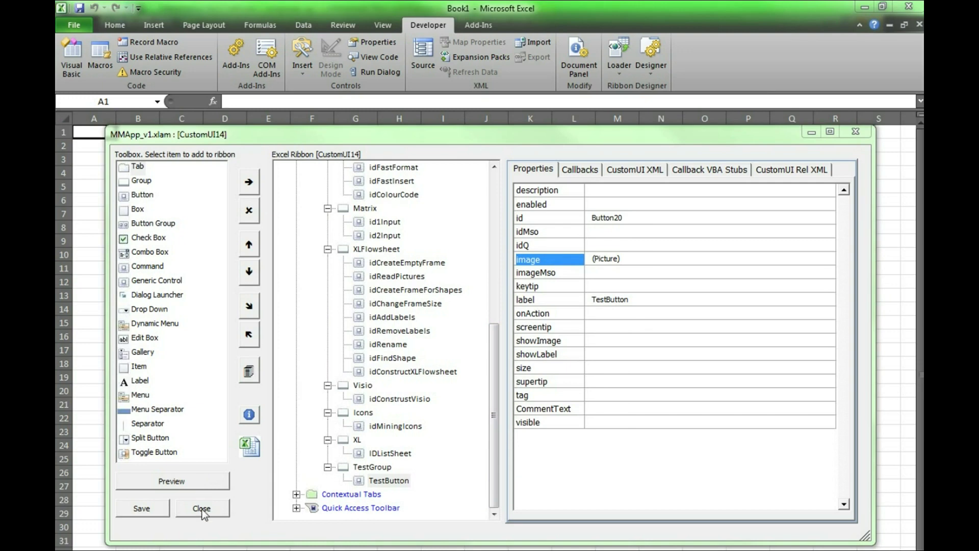
Close the designer, reopen MMApp_v1 with macros enabled, and try TestButton on the MMA tab
left_click(856, 131)
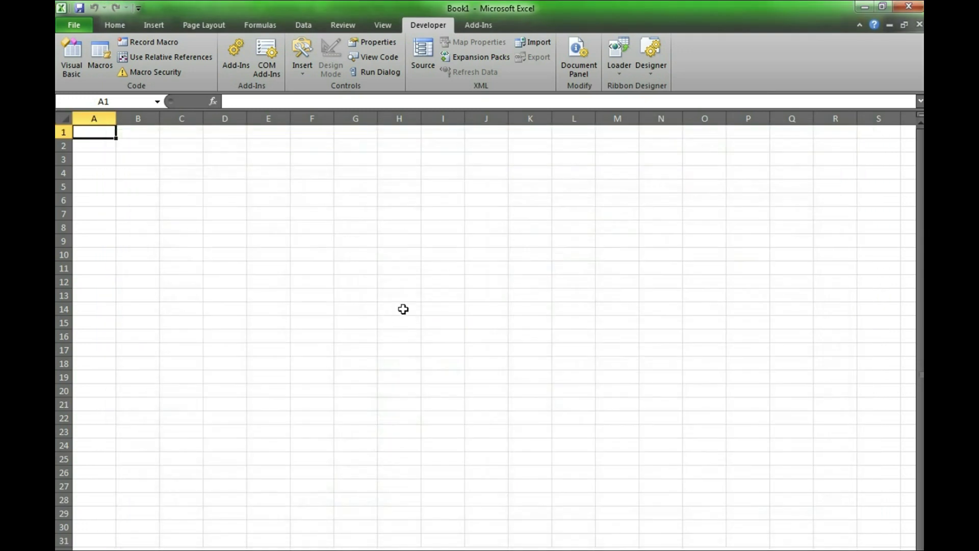
left_click(69, 25)
left_click(211, 80)
left_click(524, 410)
left_click(511, 26)
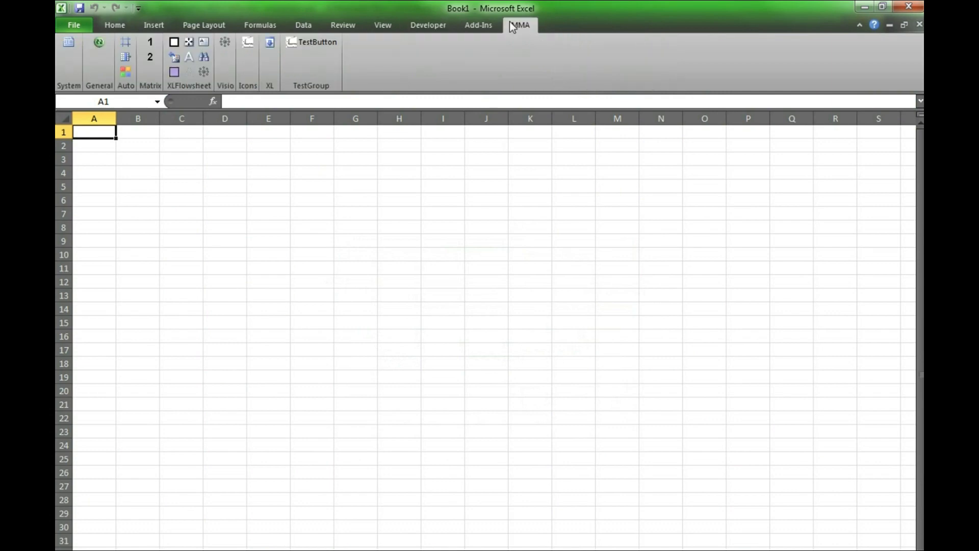
left_click(296, 43)
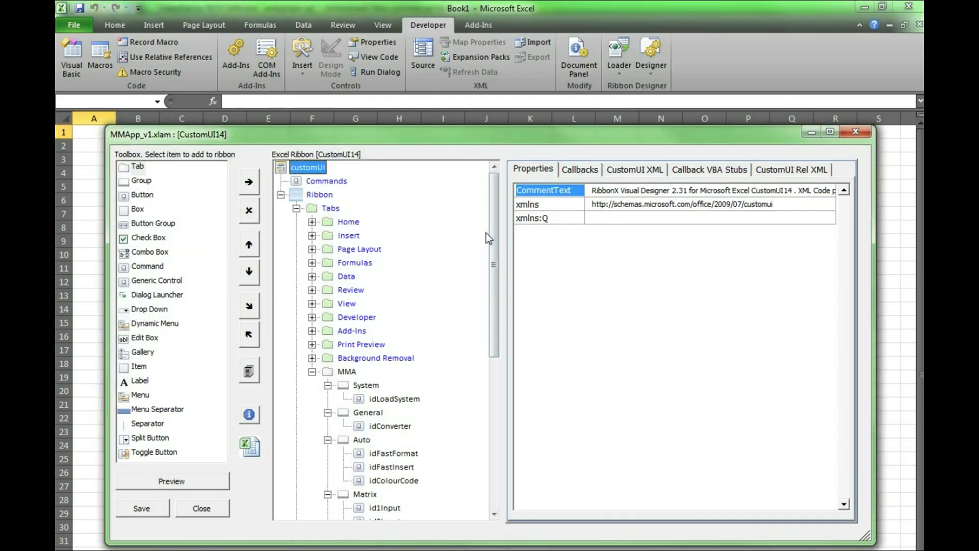
Show the MMA tab's CustomUI XML and scroll to Button20 with image TRUCK1 and label TestButton
left_click_drag(488, 233, 487, 308)
left_click(347, 249)
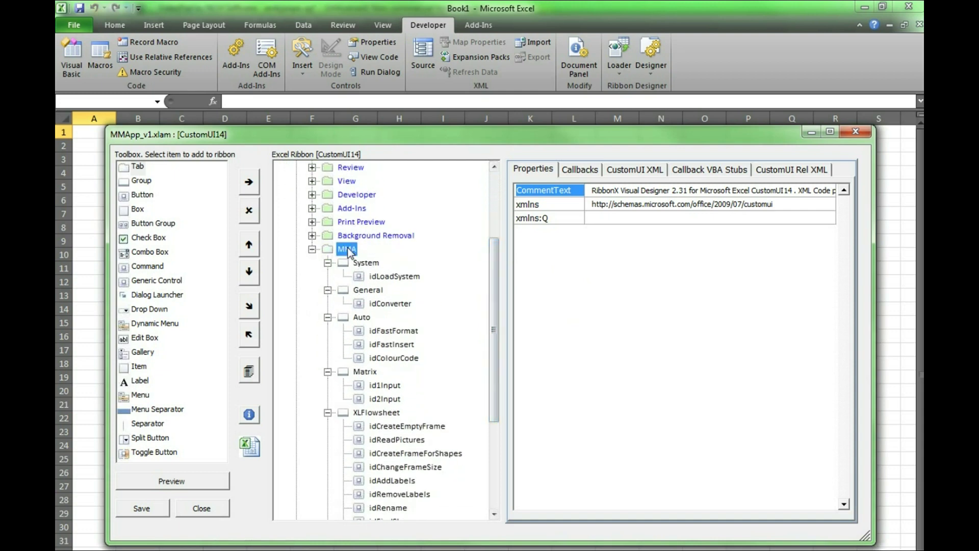
left_click(635, 174)
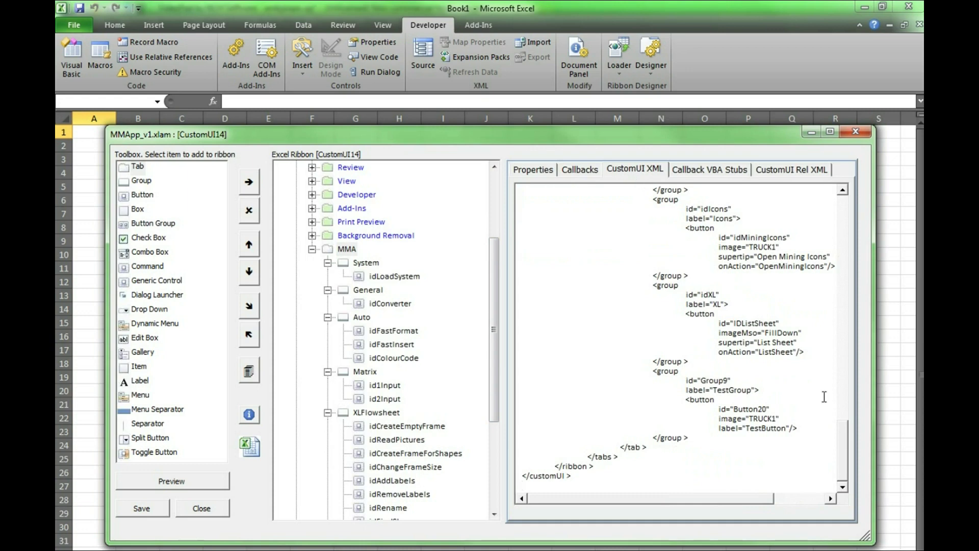
left_click_drag(841, 442, 834, 209)
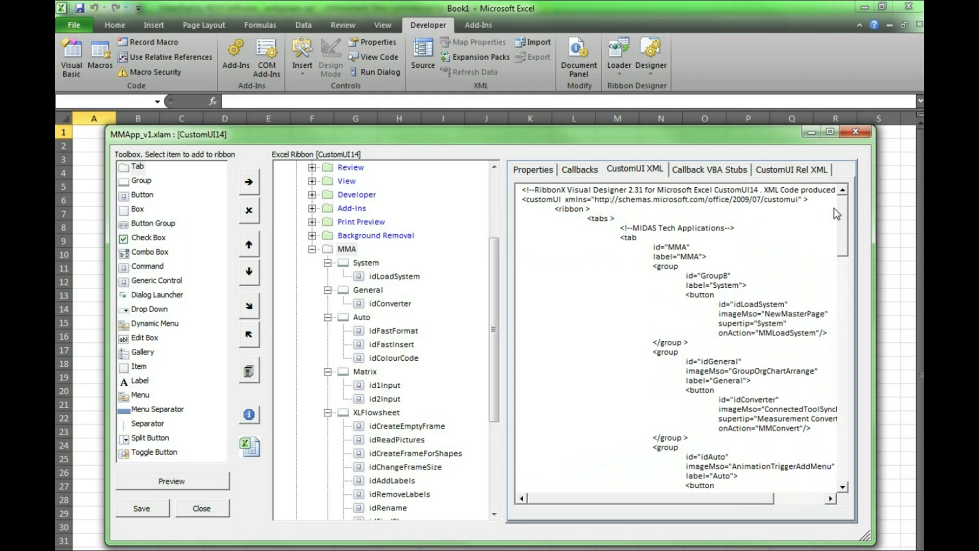
left_click_drag(834, 212, 837, 231)
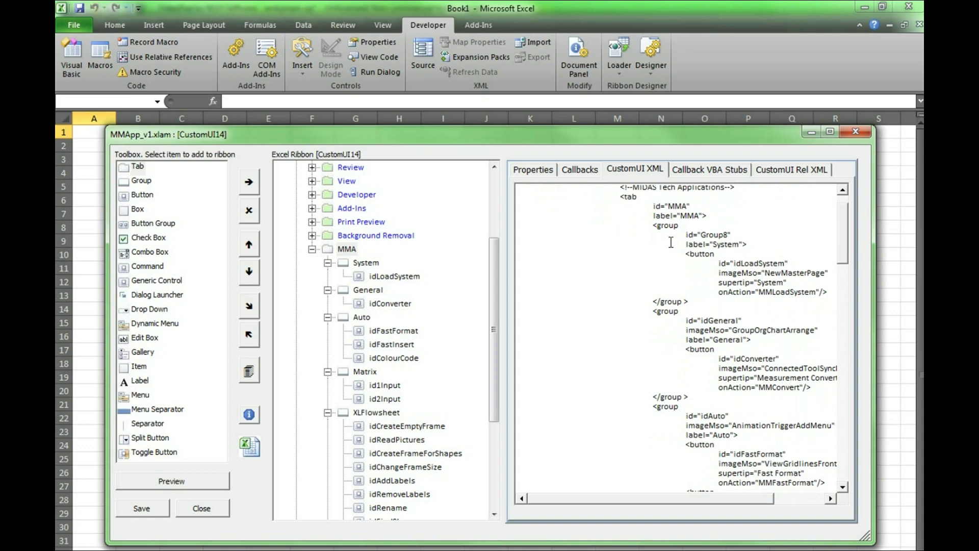
left_click_drag(840, 237, 841, 247)
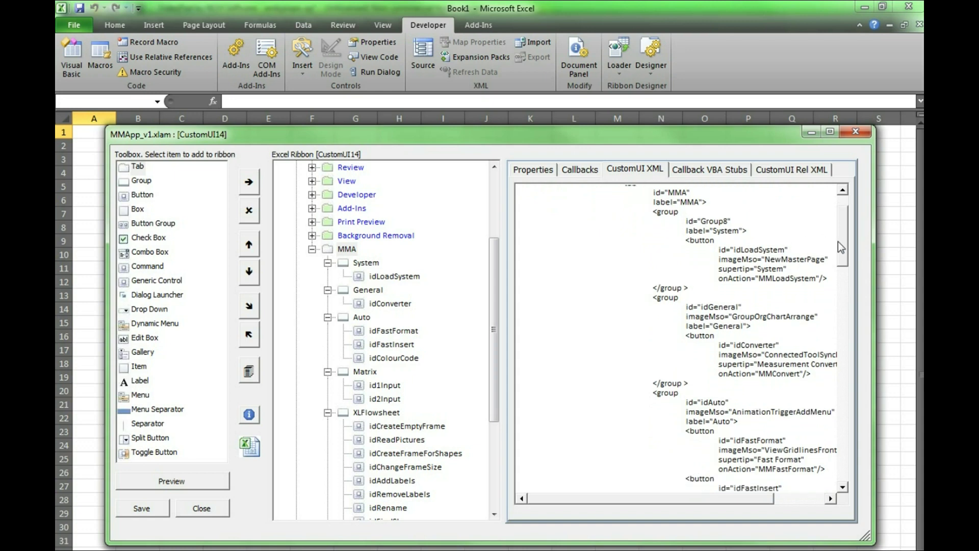
scroll(837, 247, "down", 2)
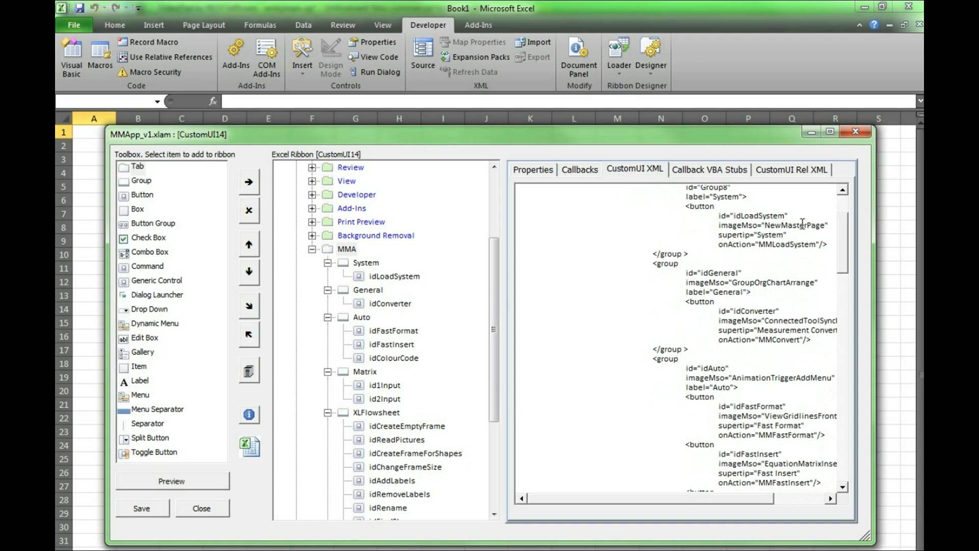
left_click_drag(847, 246, 834, 475)
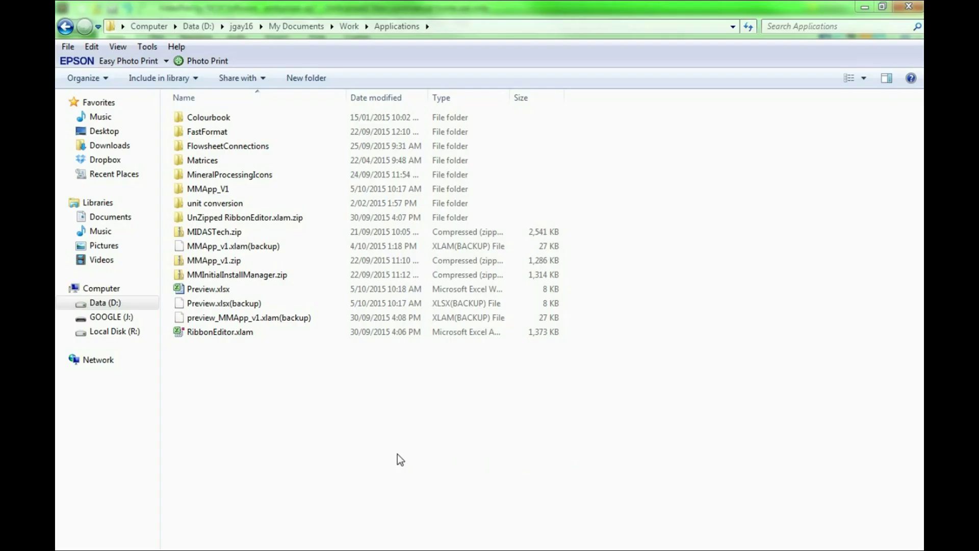
Rename MMApp_v1.xlam(backup) in Applications to MMApp_v1.xlam.zip, accepting the extension change
left_click(332, 397)
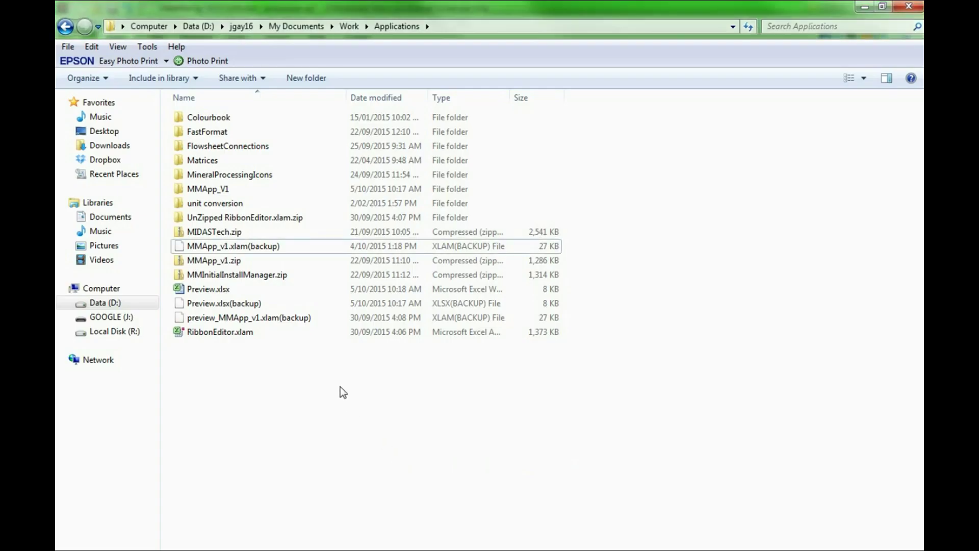
left_click(291, 248)
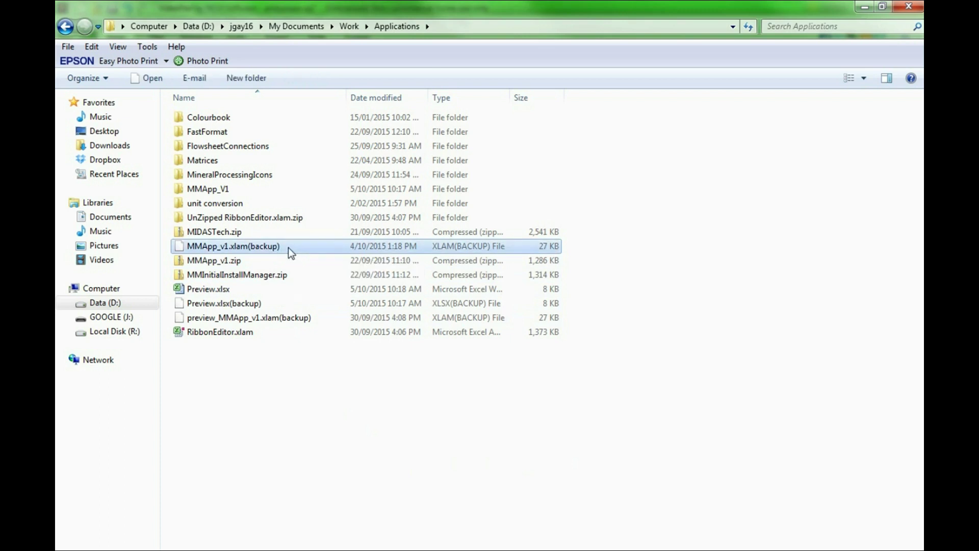
right_click(289, 250)
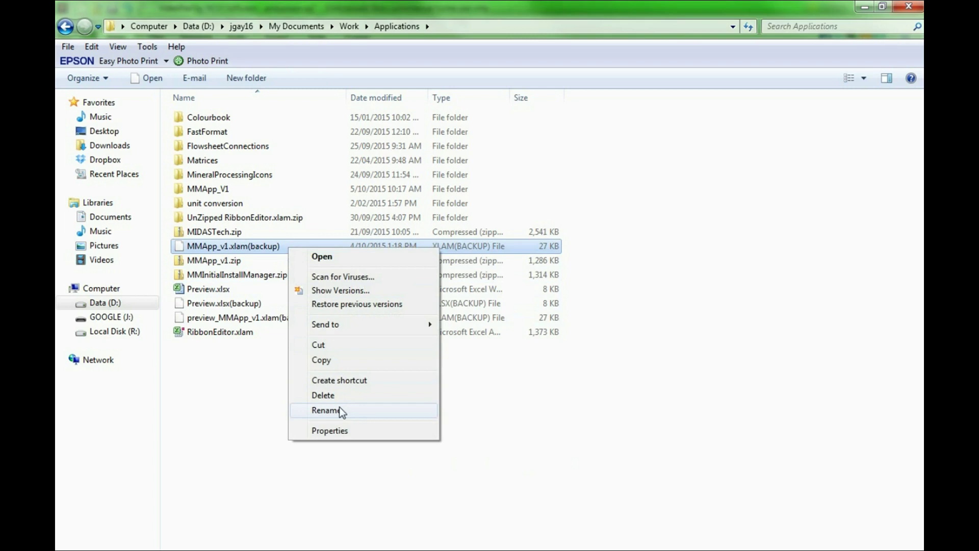
left_click(327, 410)
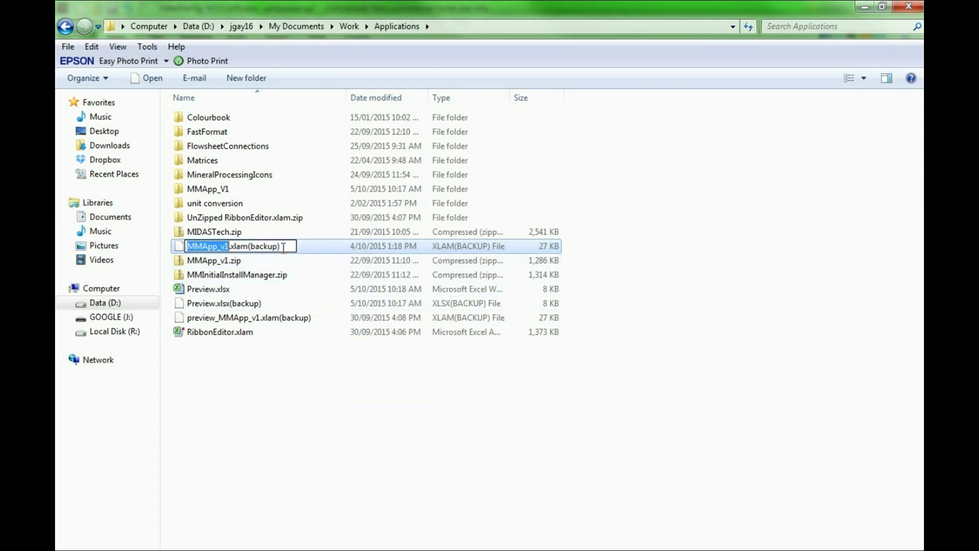
left_click_drag(284, 247, 248, 247)
type(".zip")
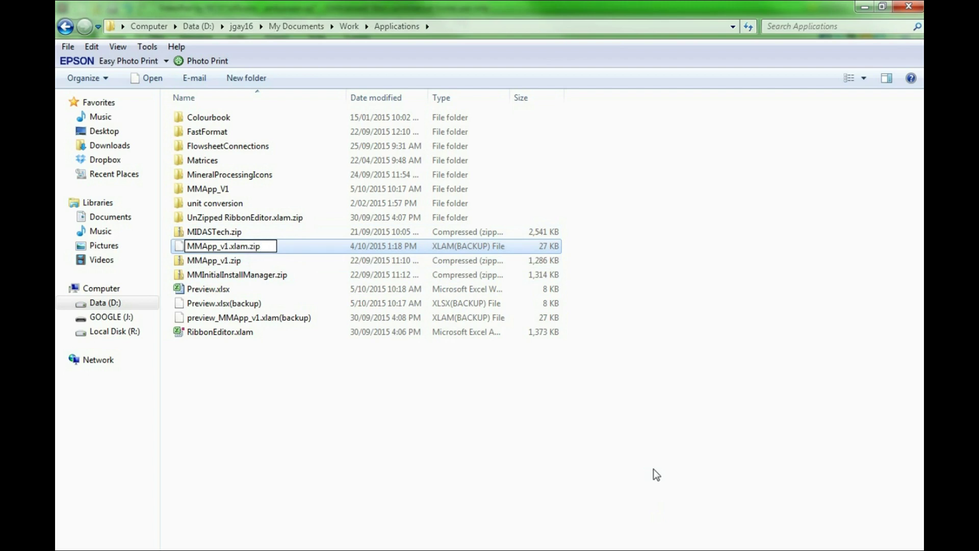
key("Return")
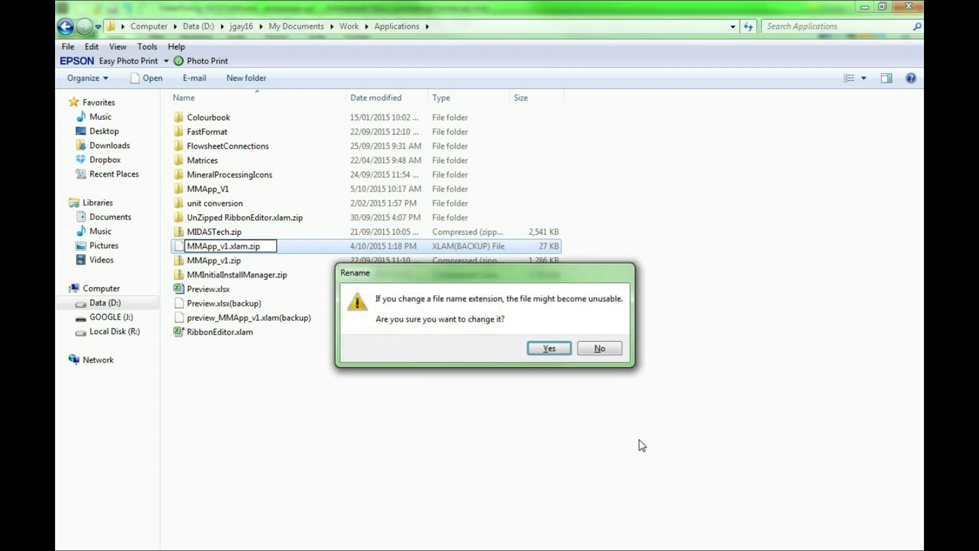
left_click(544, 353)
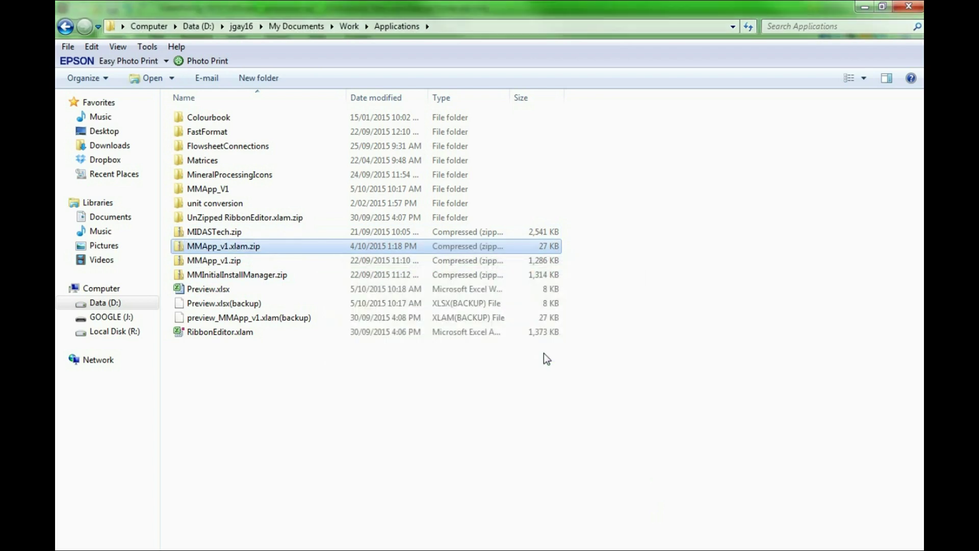
Copy customUI14.xml from the archive's customUI folder and paste it into the Applications folder
double_click(279, 248)
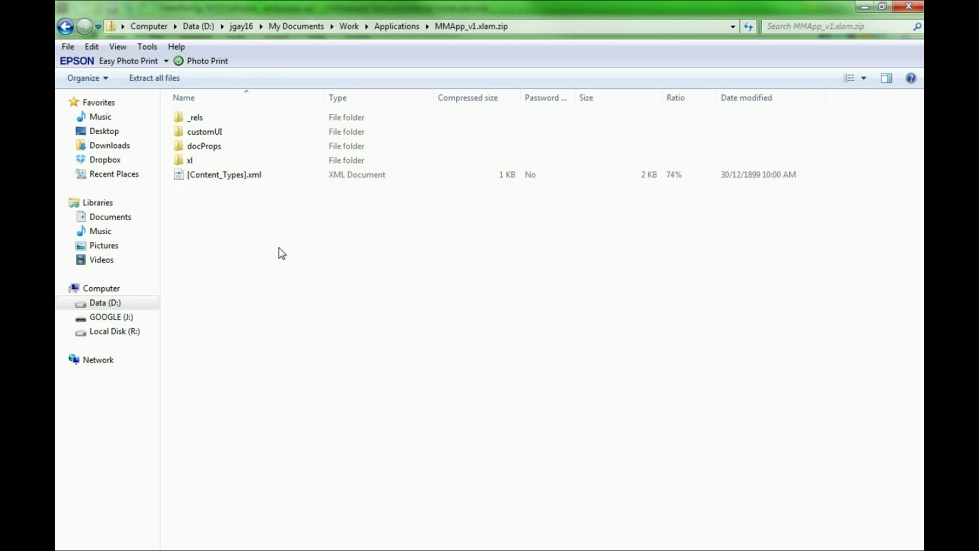
left_click(222, 134)
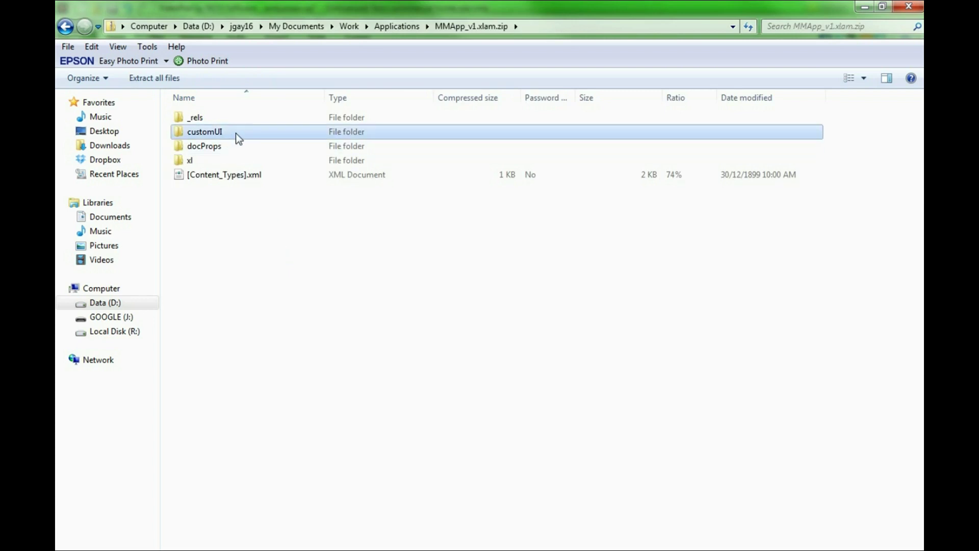
double_click(235, 134)
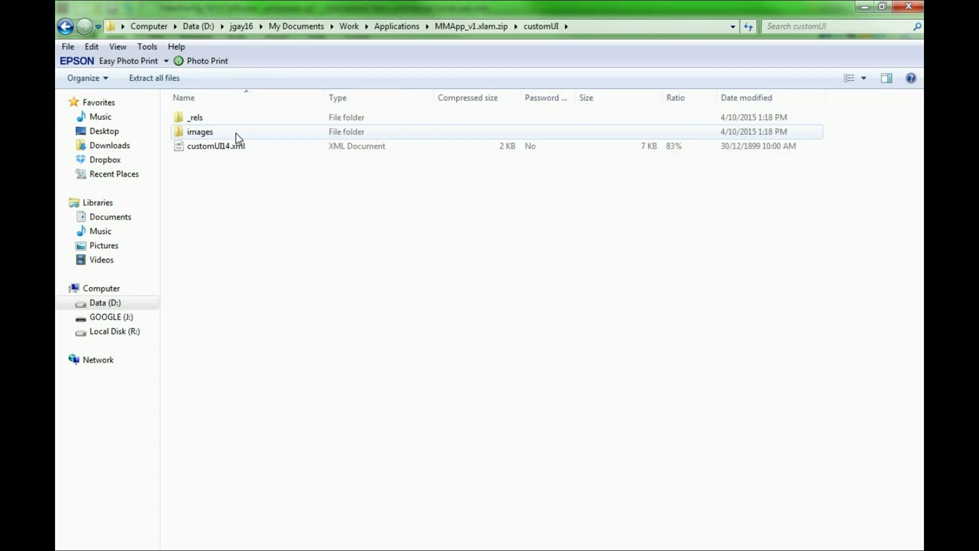
left_click(255, 152)
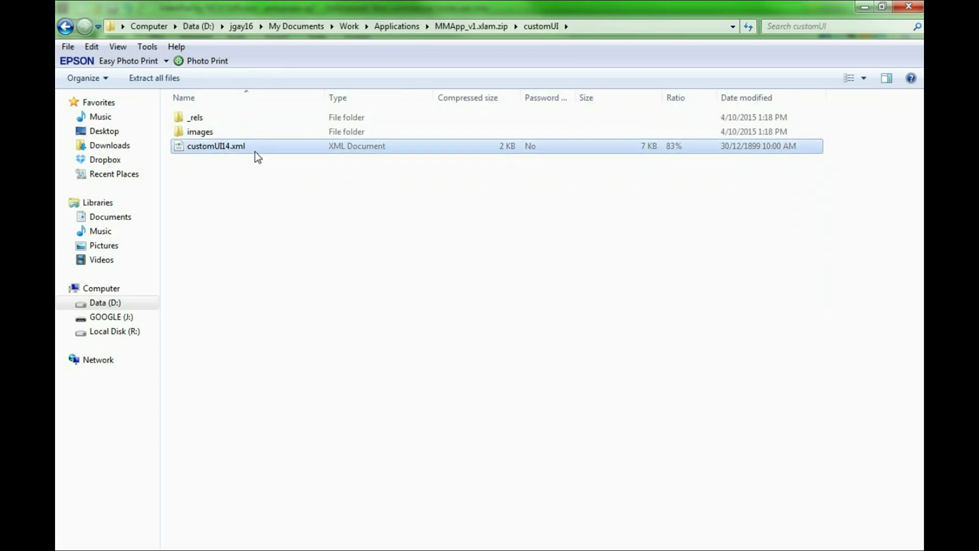
right_click(278, 149)
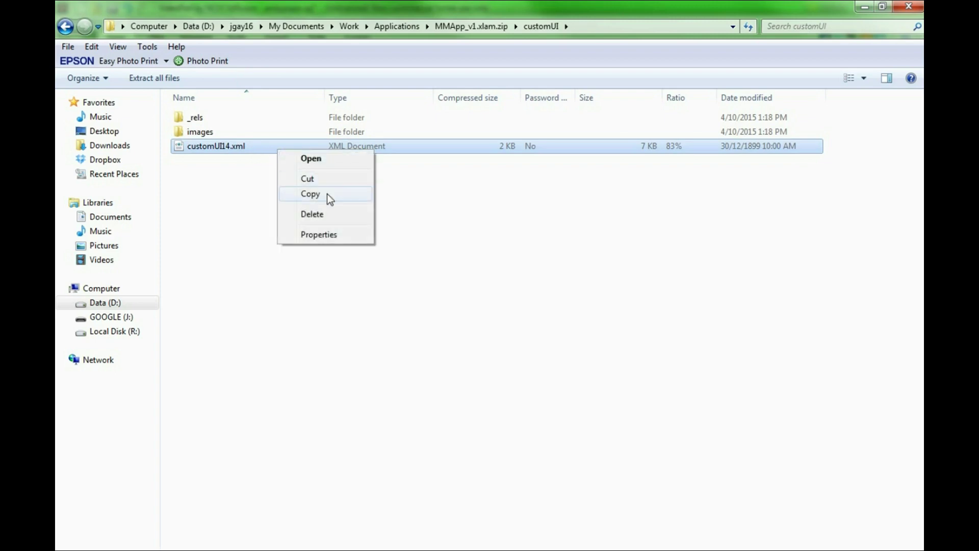
left_click(325, 198)
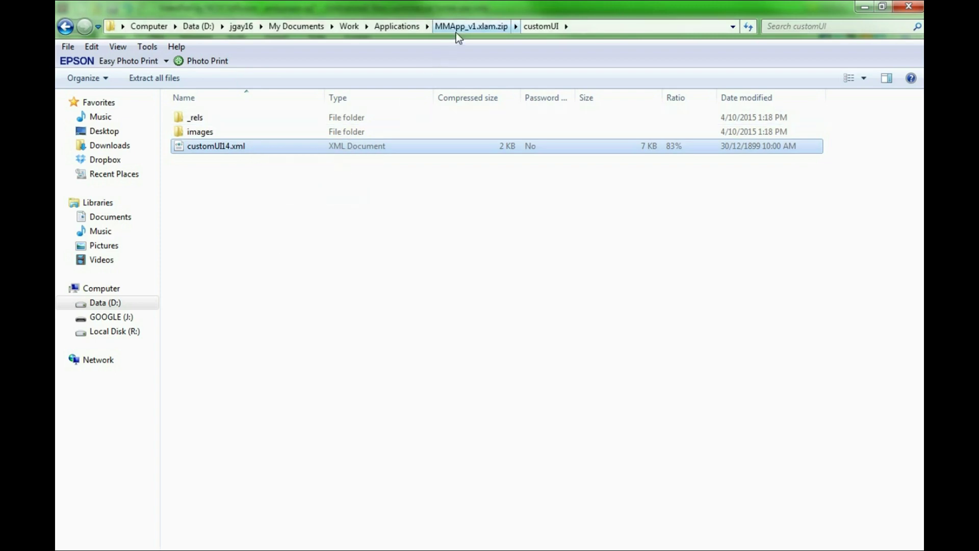
left_click(397, 27)
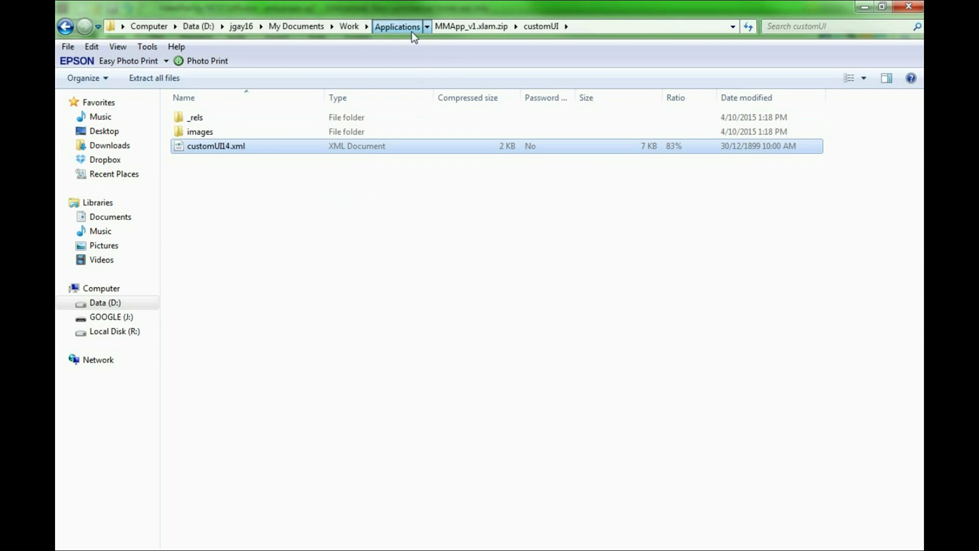
right_click(329, 494)
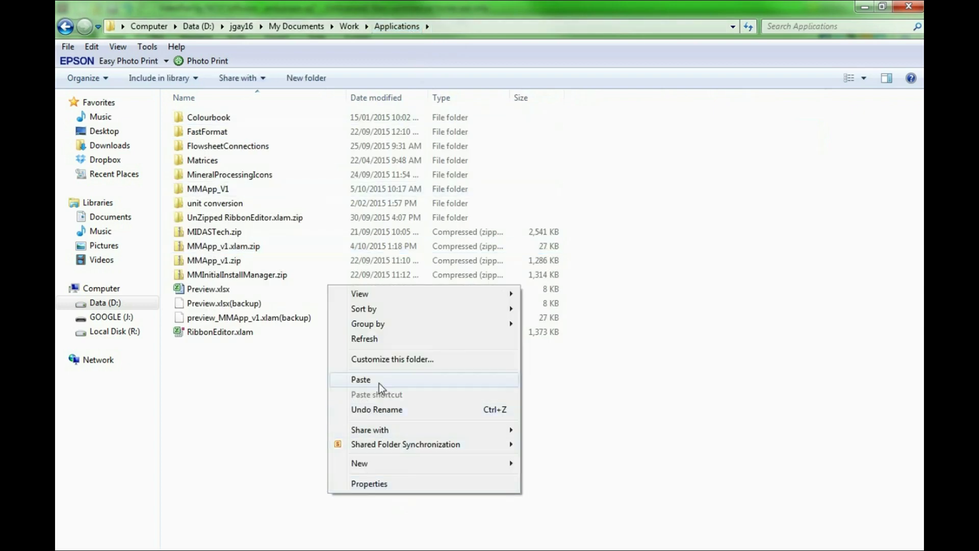
left_click(379, 381)
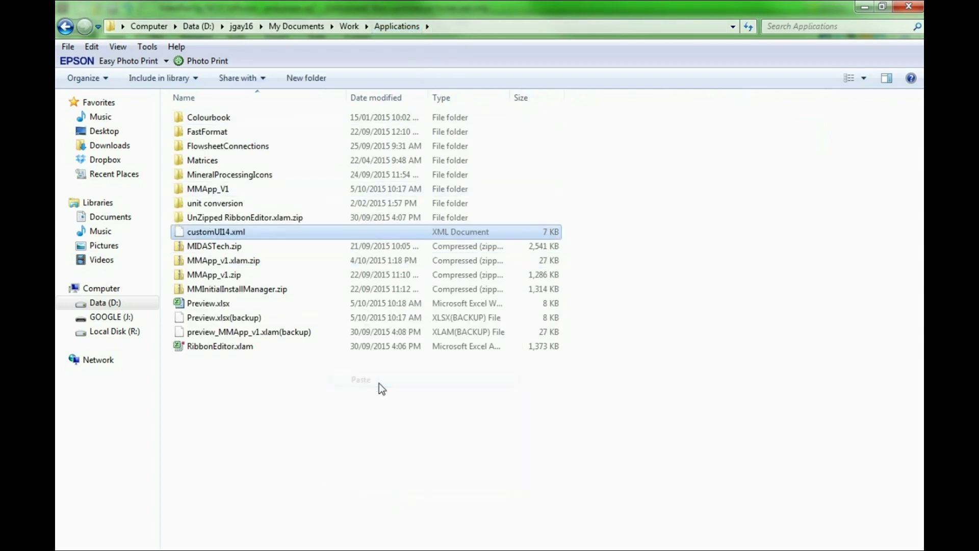
Open customUI14.xml in Notepad, go through its ribbon XML, then close Notepad
right_click(232, 233)
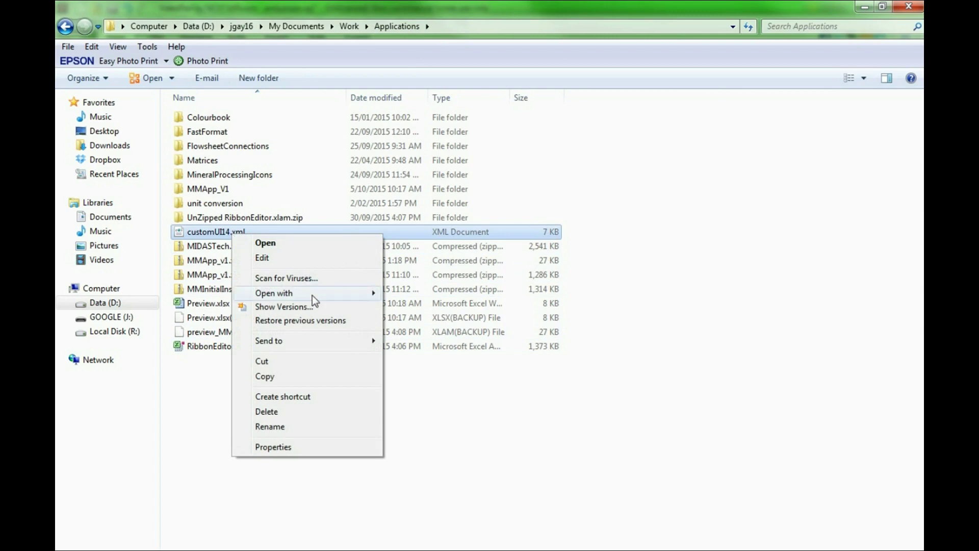
mouse_move(312, 298)
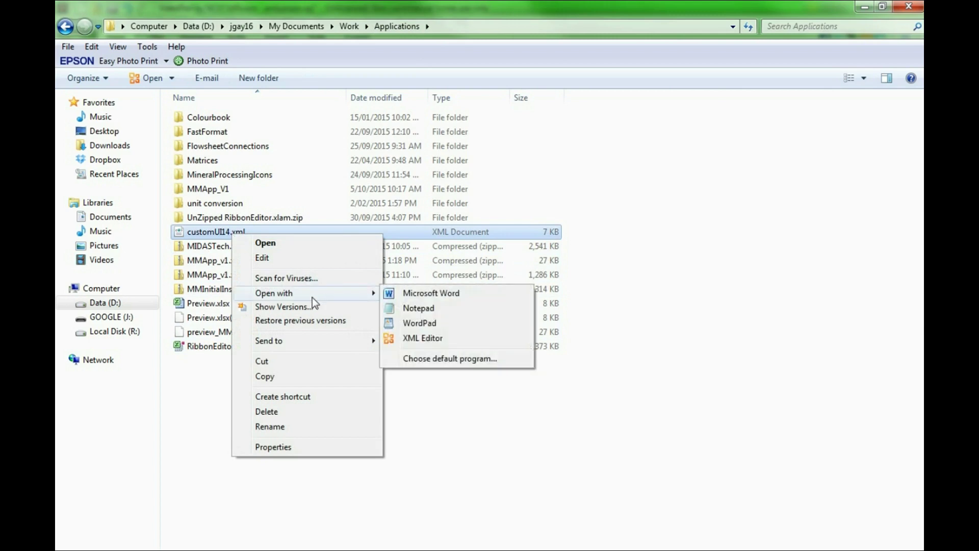
left_click(404, 310)
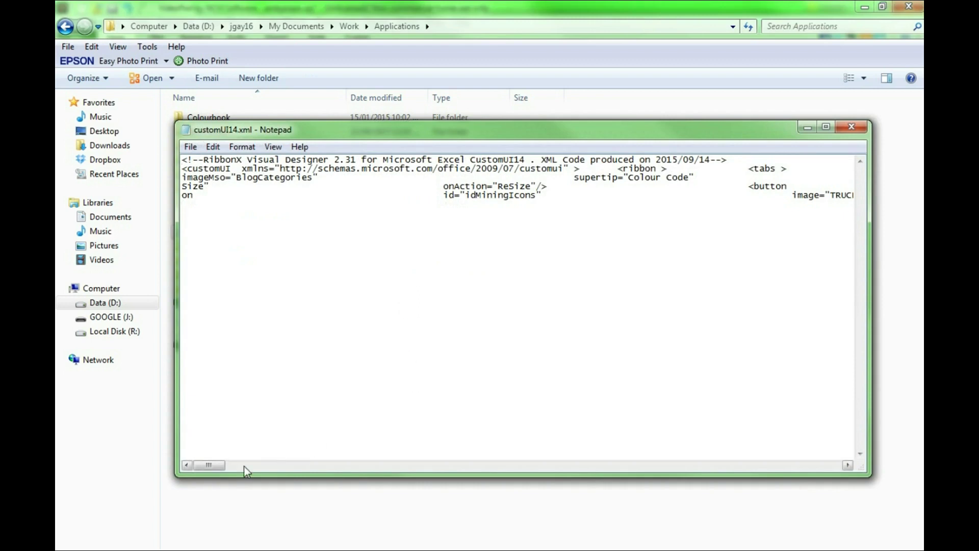
left_click_drag(214, 465, 508, 478)
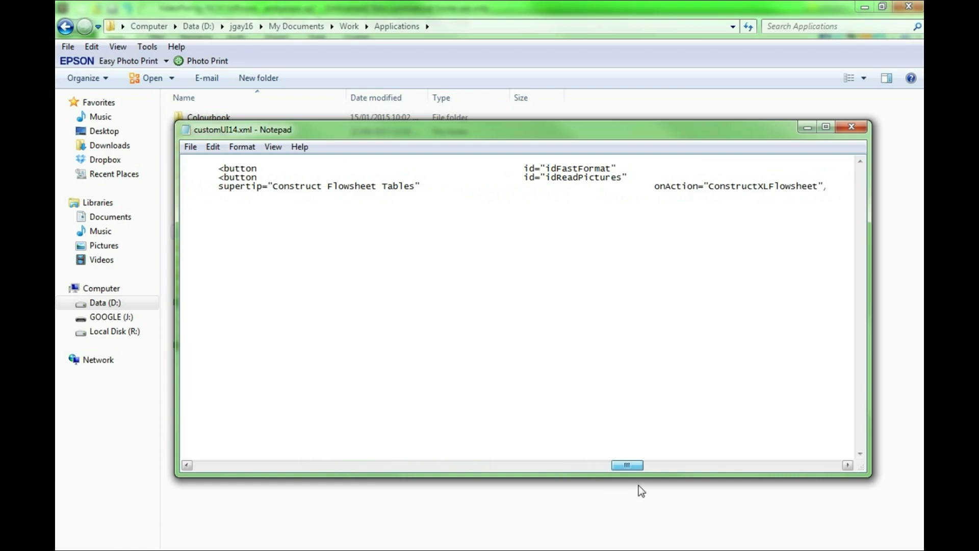
left_click_drag(635, 465, 514, 473)
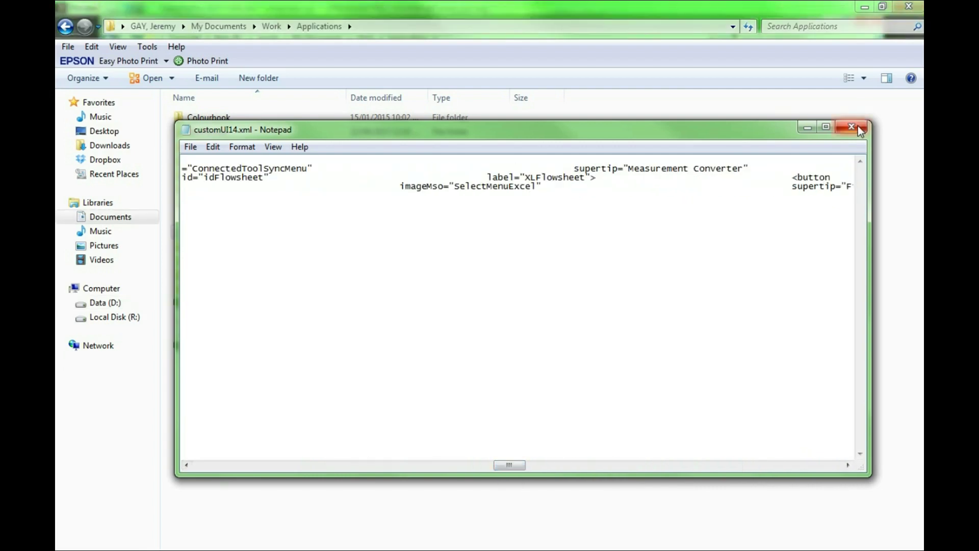
left_click(859, 129)
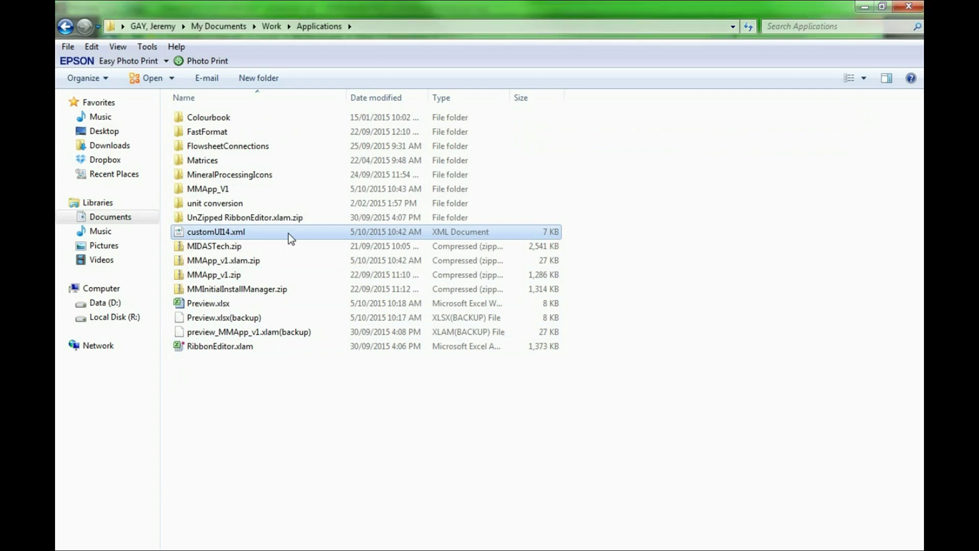
Move the edited customUI14.xml into MMApp_v1.xlam.zip's customUI folder, replacing the original
left_click(234, 232)
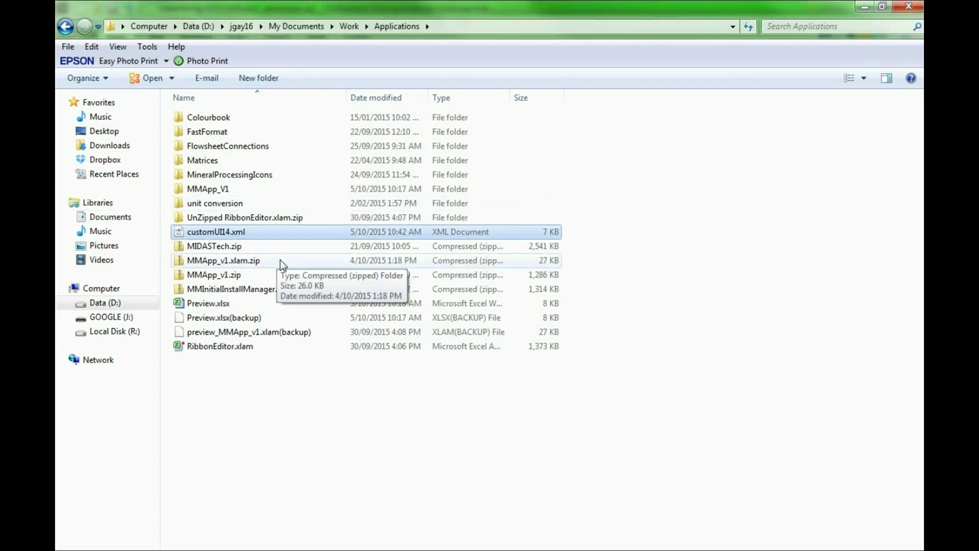
right_click(295, 232)
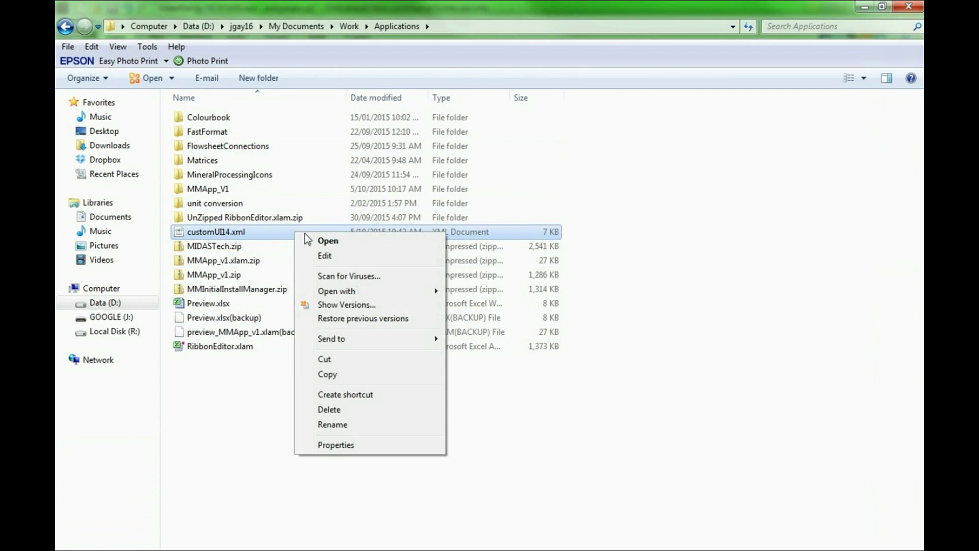
left_click(352, 363)
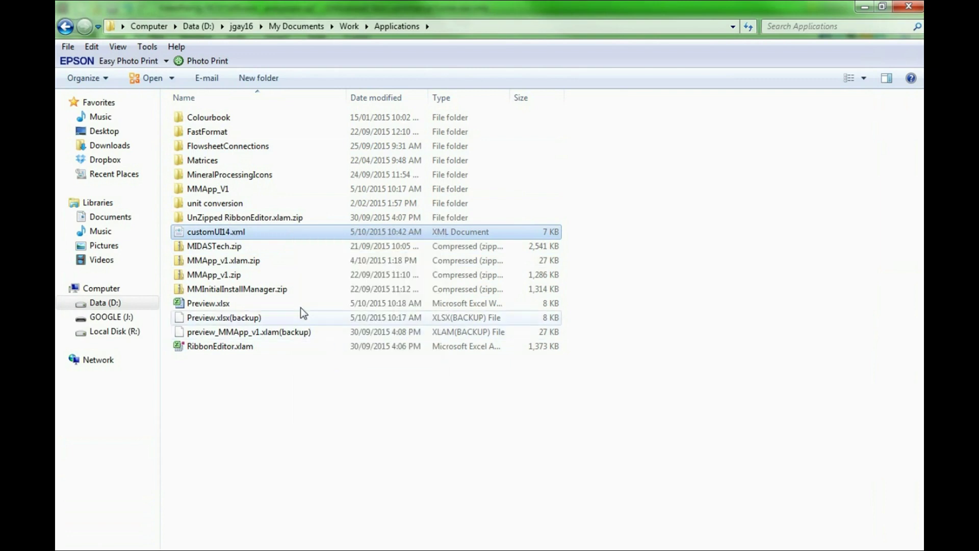
double_click(242, 262)
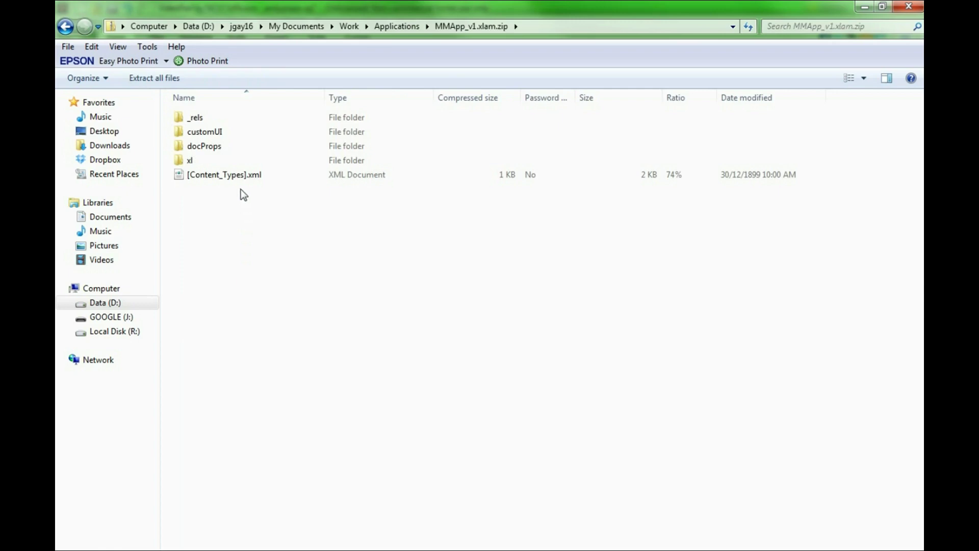
double_click(224, 131)
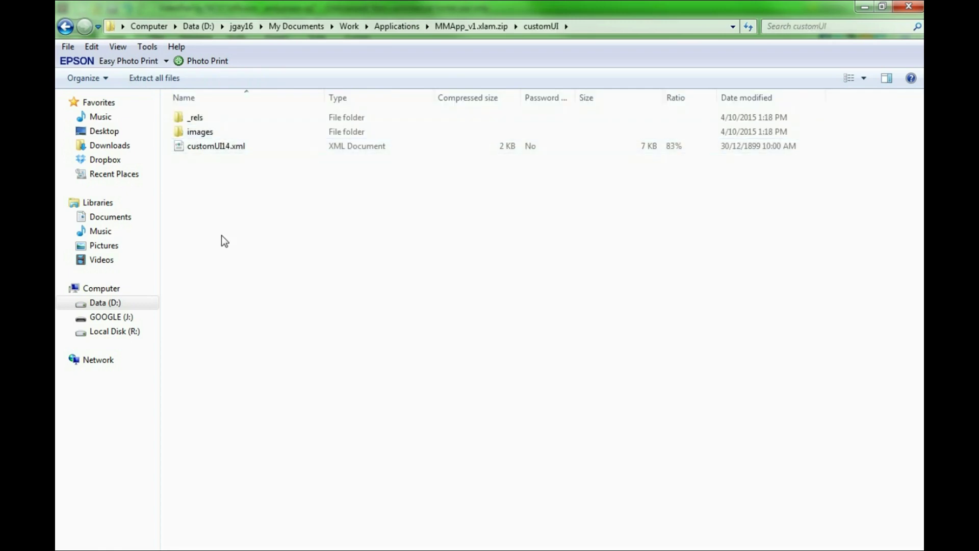
right_click(222, 234)
left_click(263, 310)
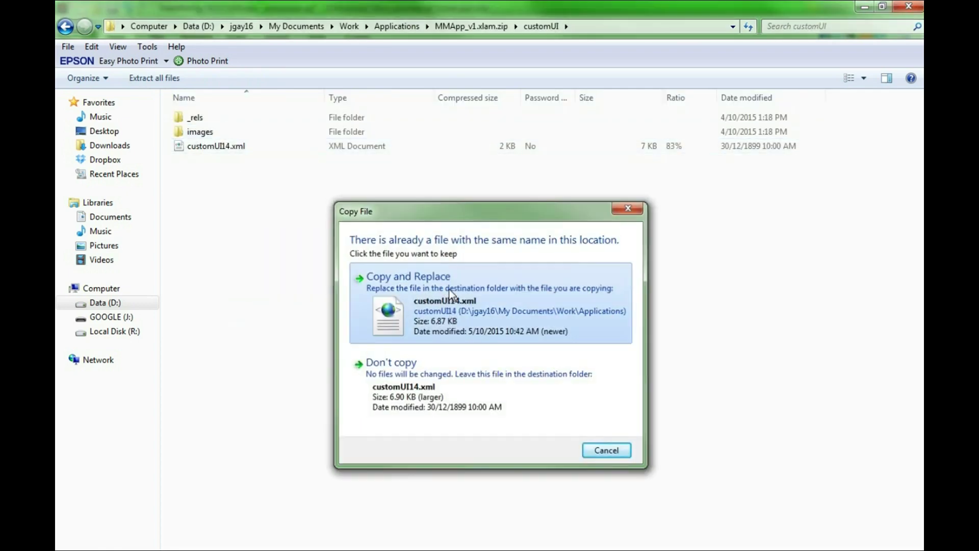
left_click(450, 294)
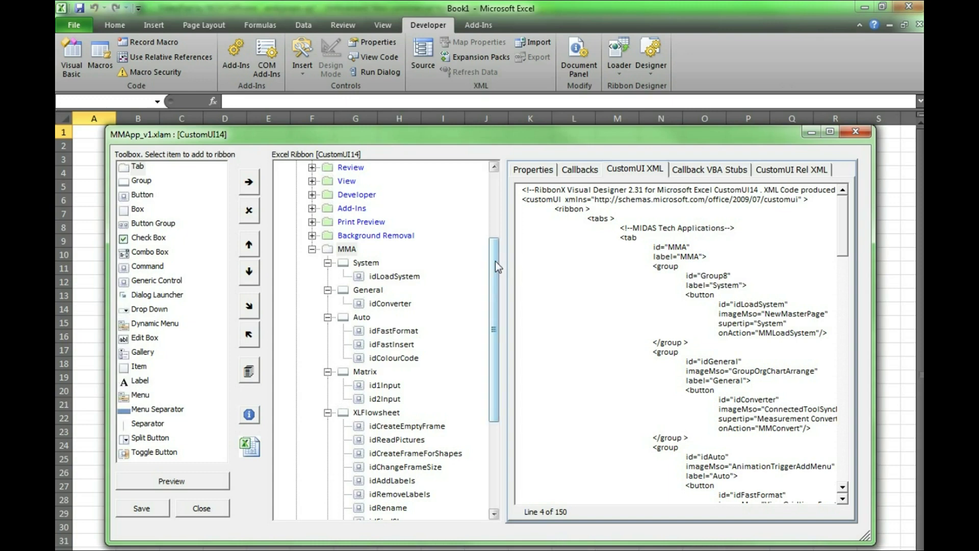
Display the idFastFormat button's callbacks, where only onAction is enabled and set to MMFastFormat
left_click_drag(497, 264, 500, 319)
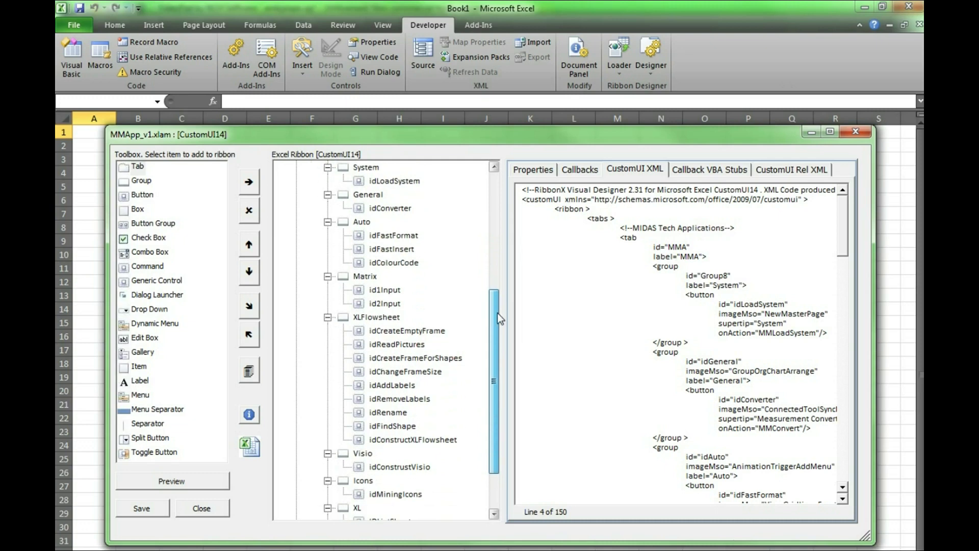
left_click(413, 237)
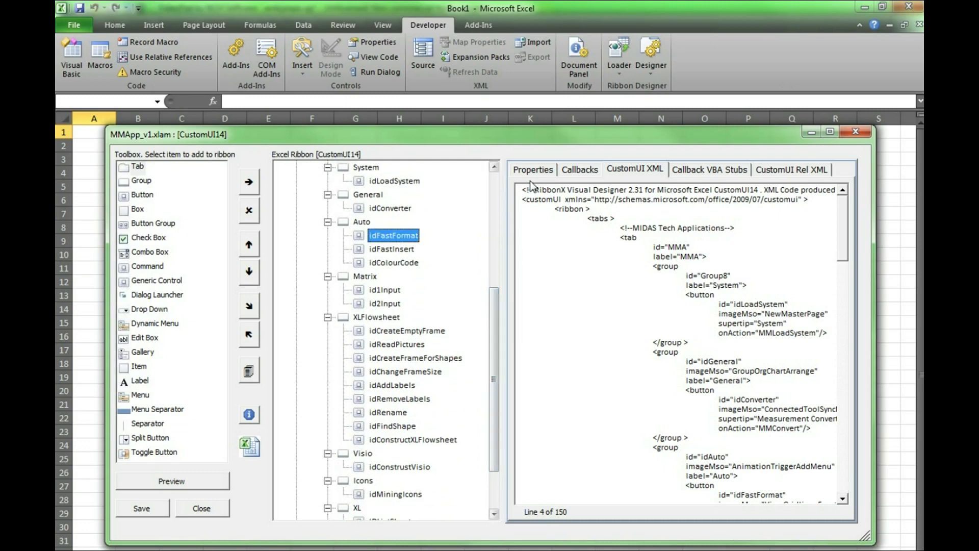
left_click(542, 170)
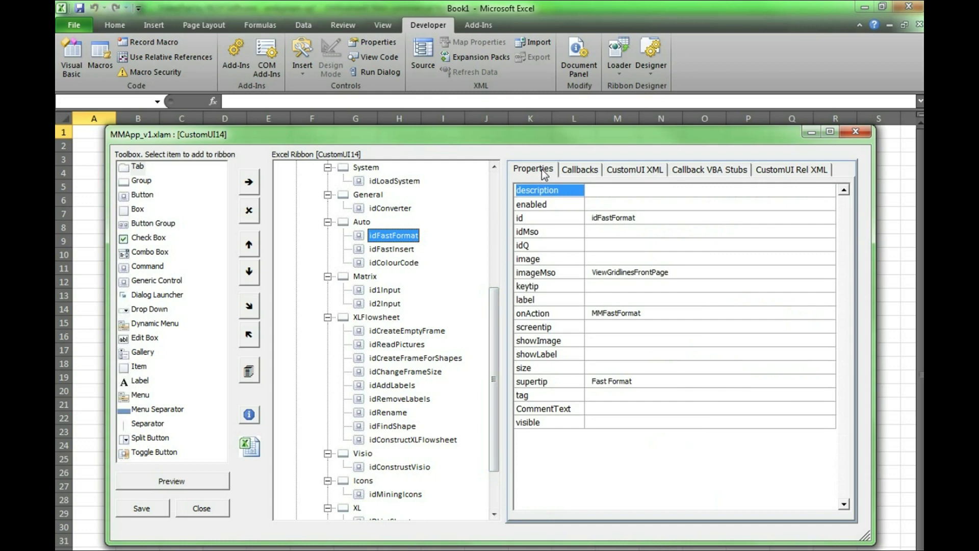
left_click(581, 168)
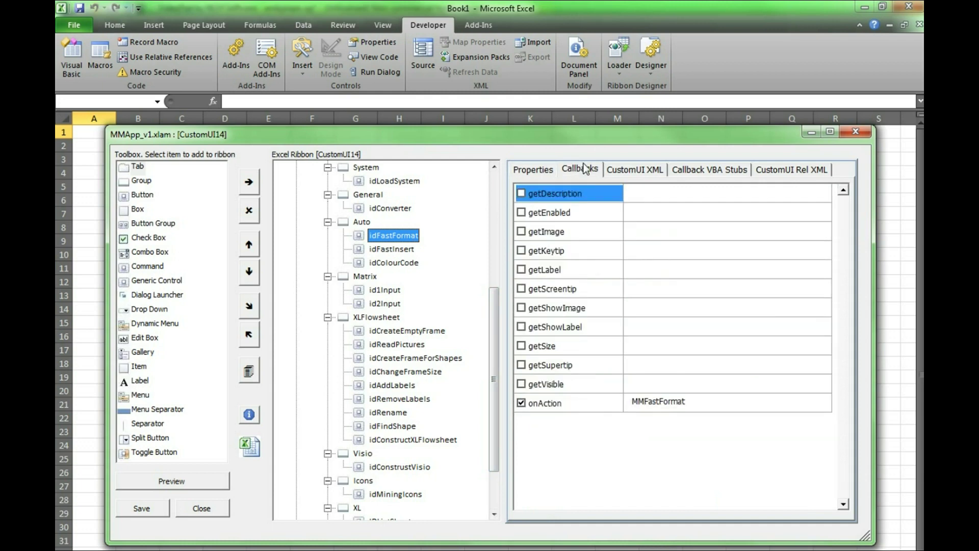